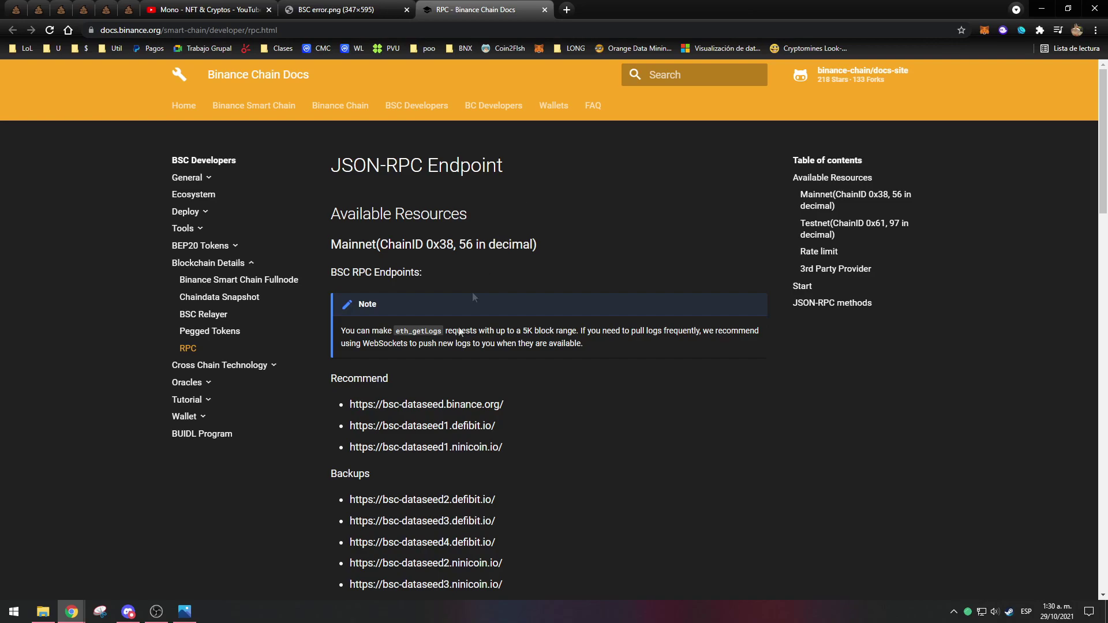
- Select and copy the defibit and ninicoin recommended BSC RPC URLs from the docs page
left_click_drag(511, 449, 351, 428)
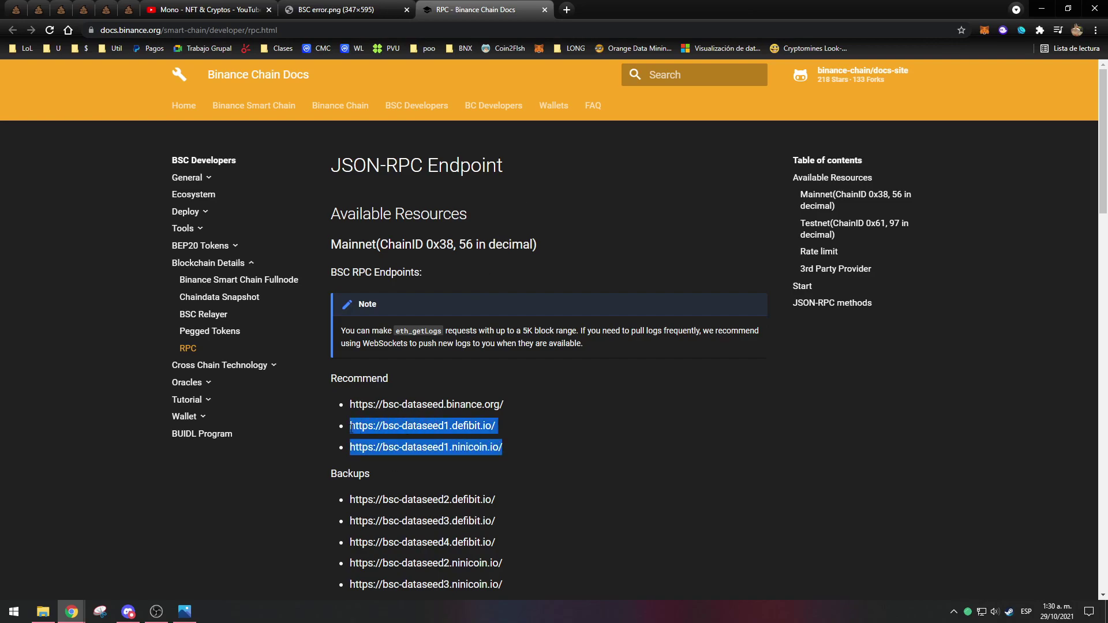
key("alt+Tab")
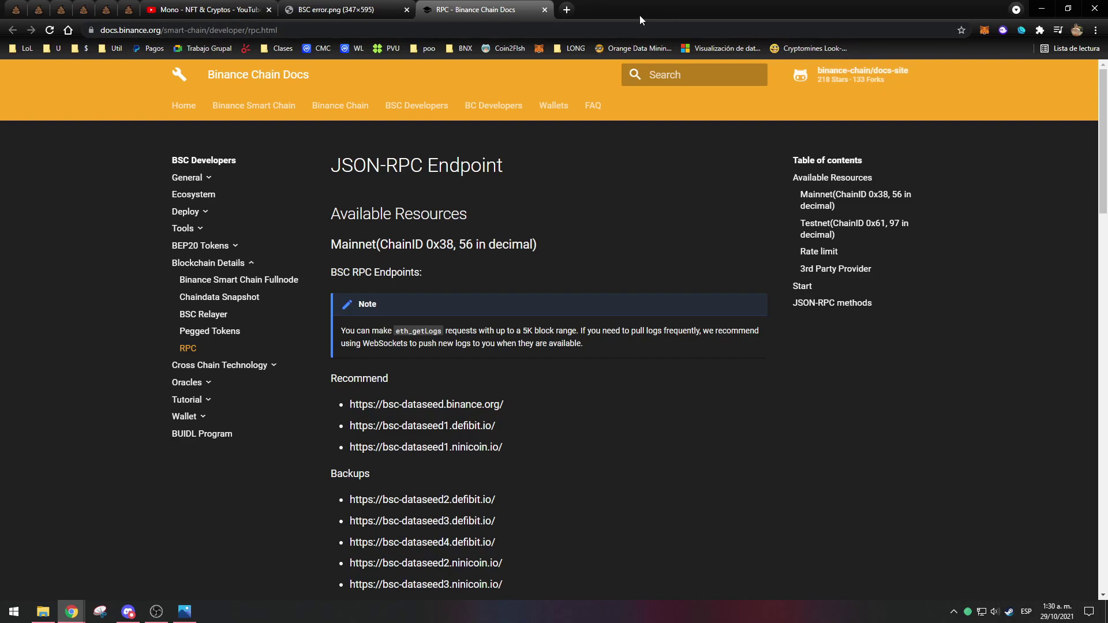
left_click(985, 31)
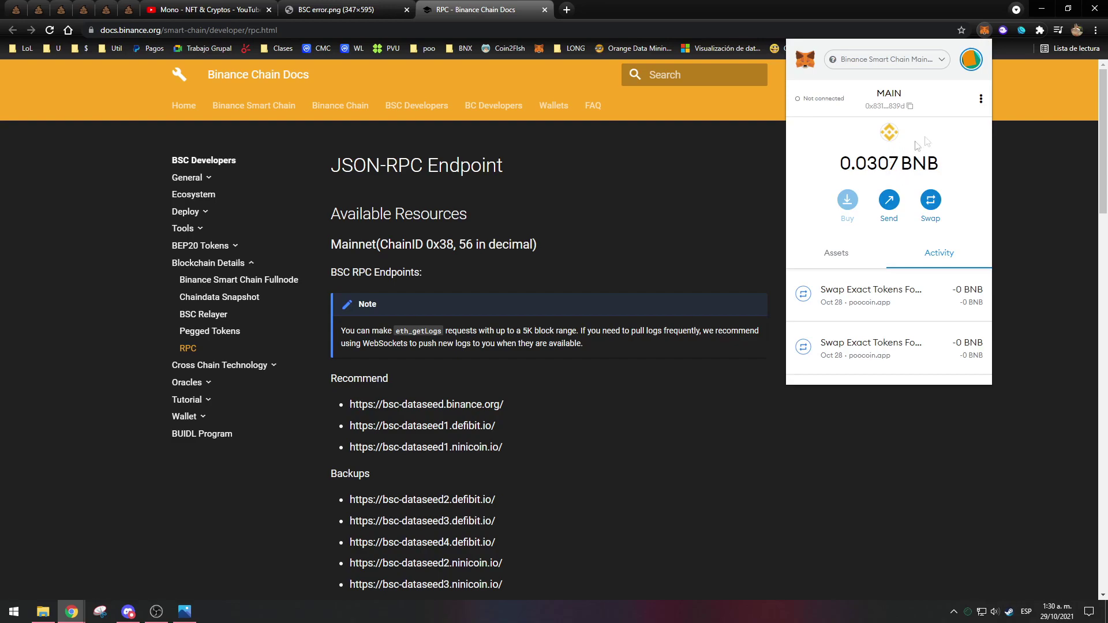
- Expand MetaMask into a full-page tab and show its network list
left_click(981, 99)
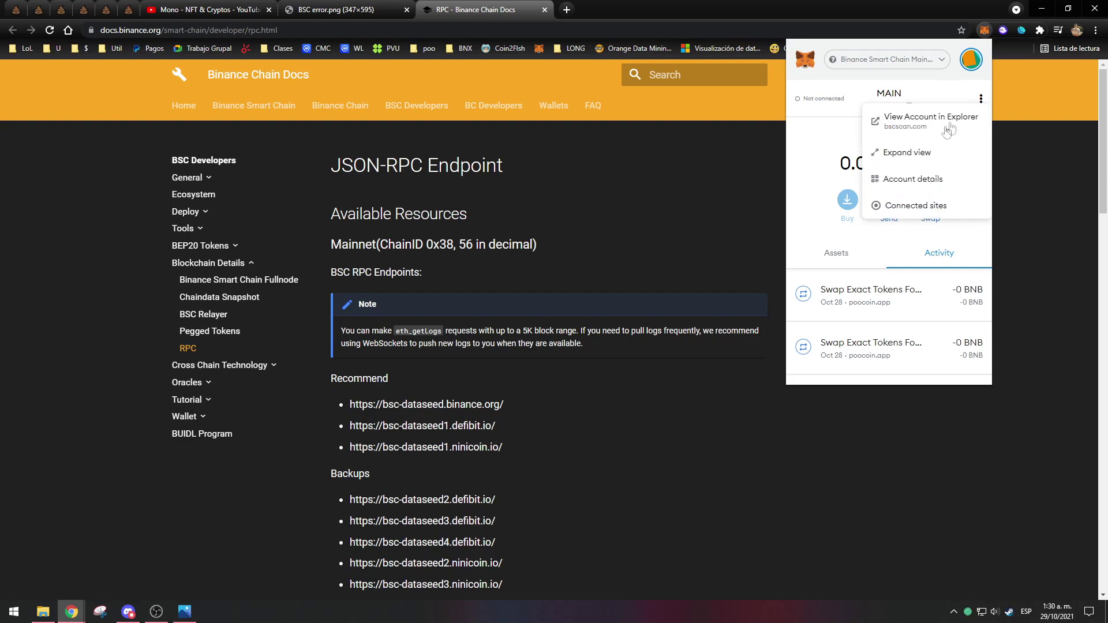
left_click(921, 154)
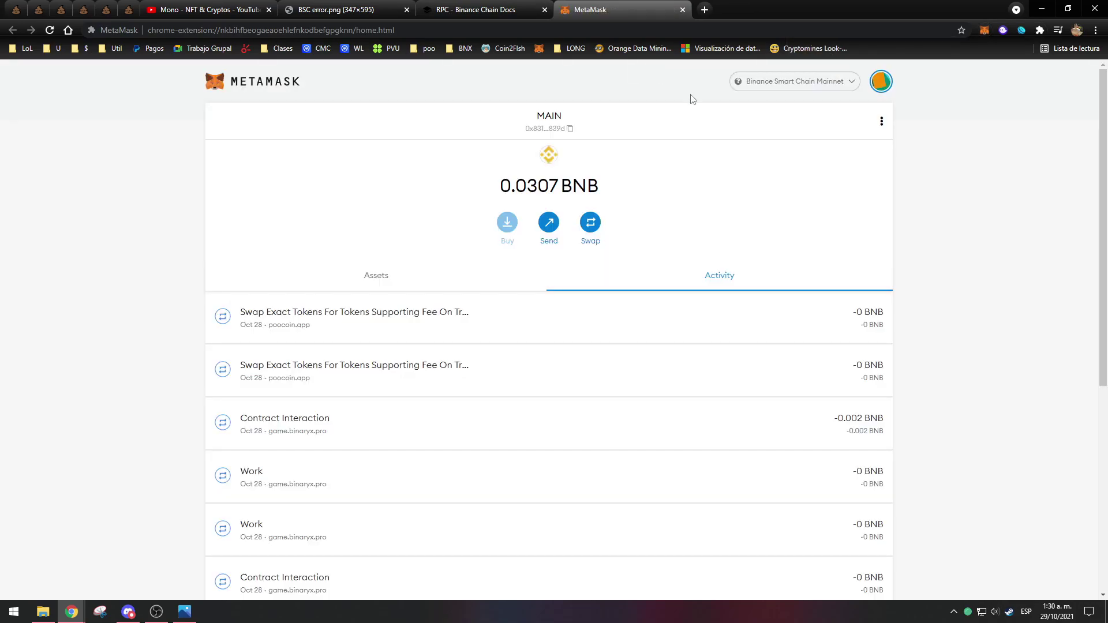
left_click(831, 86)
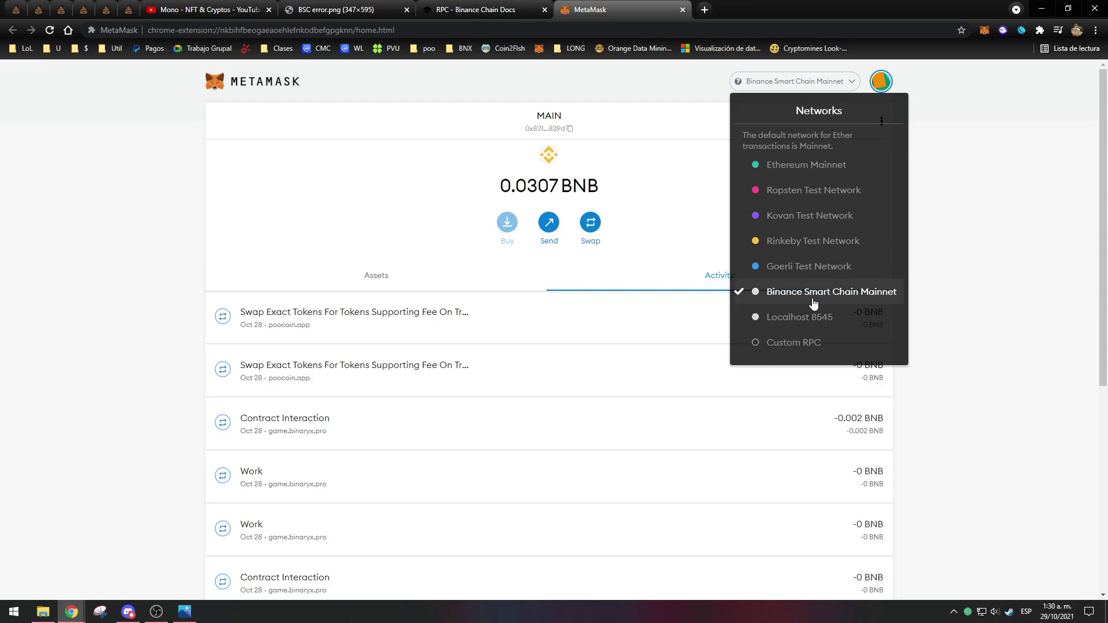
- Start a custom RPC network and enter the name 'BSC Backup'
left_click(814, 344)
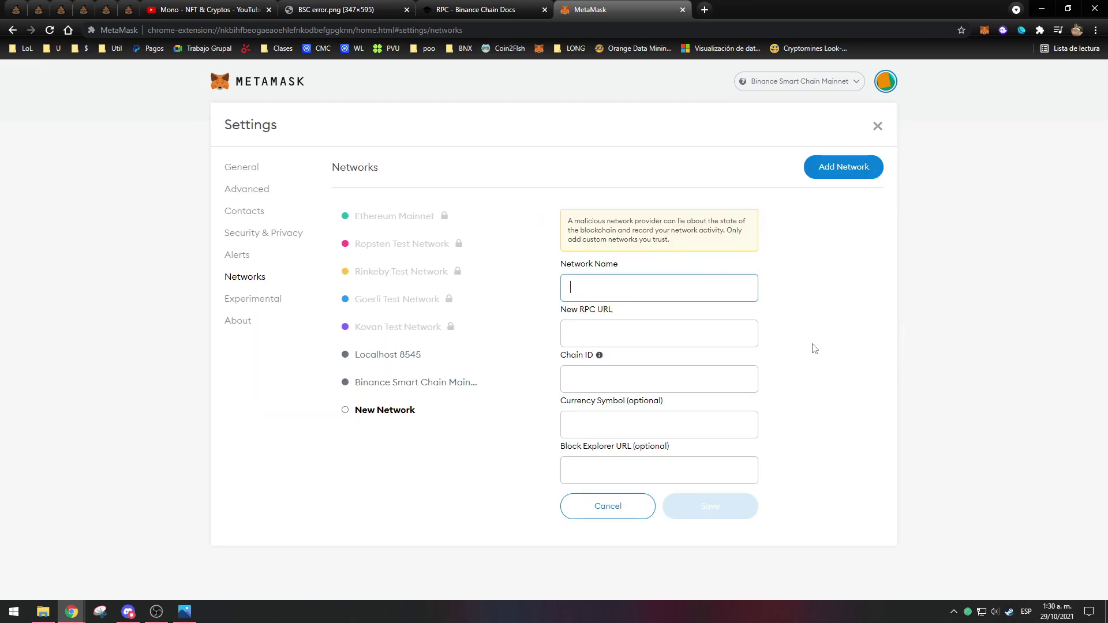
left_click(610, 286)
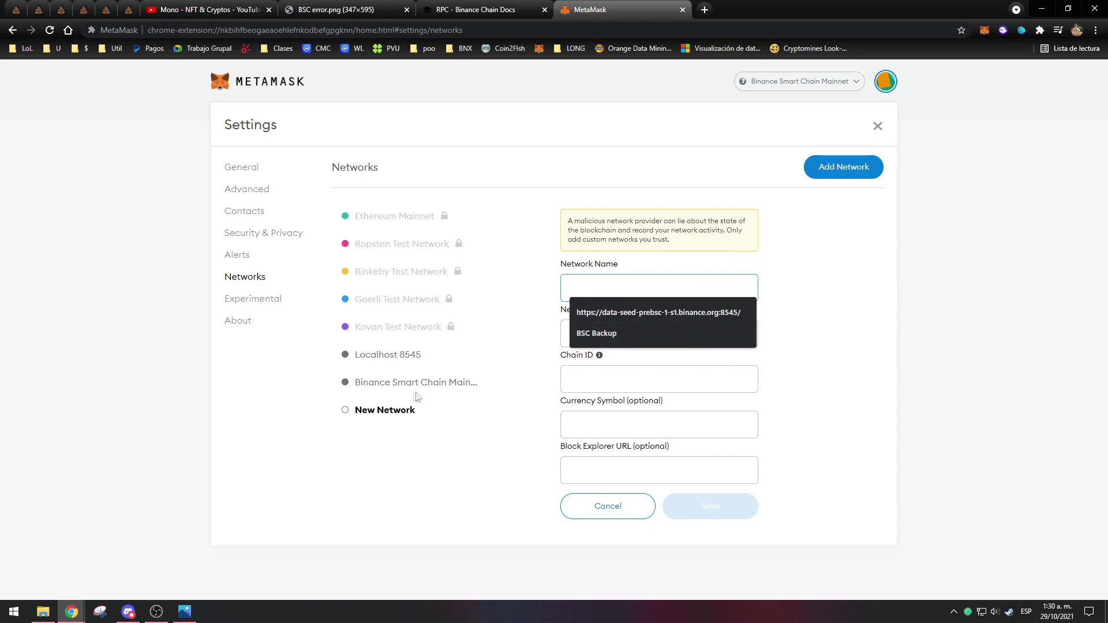
left_click(657, 285)
type("BSC")
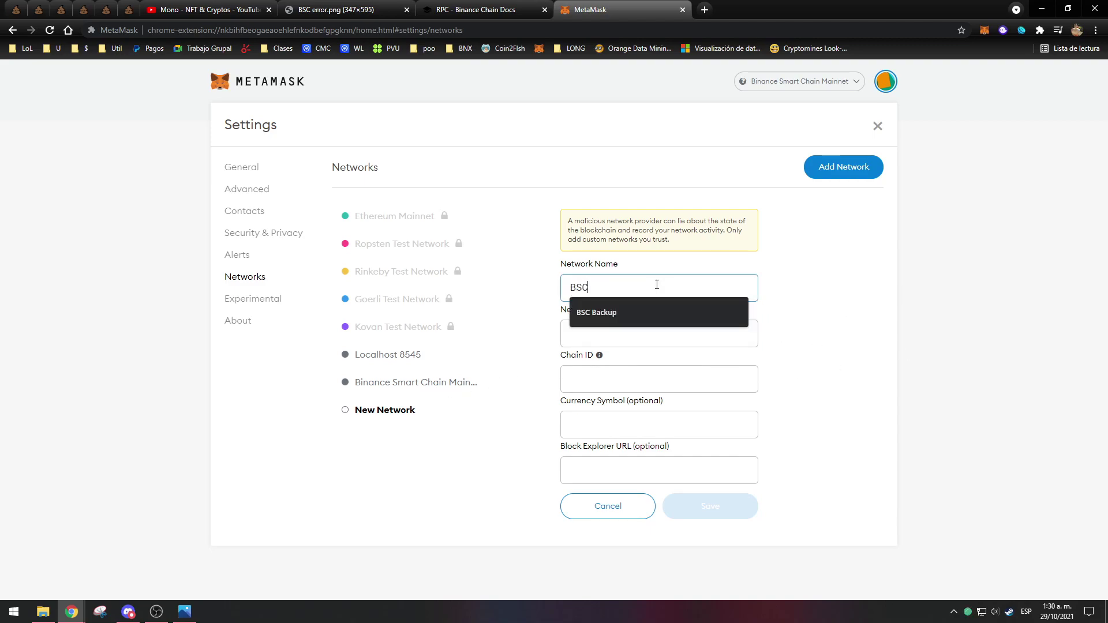
type(" Backup")
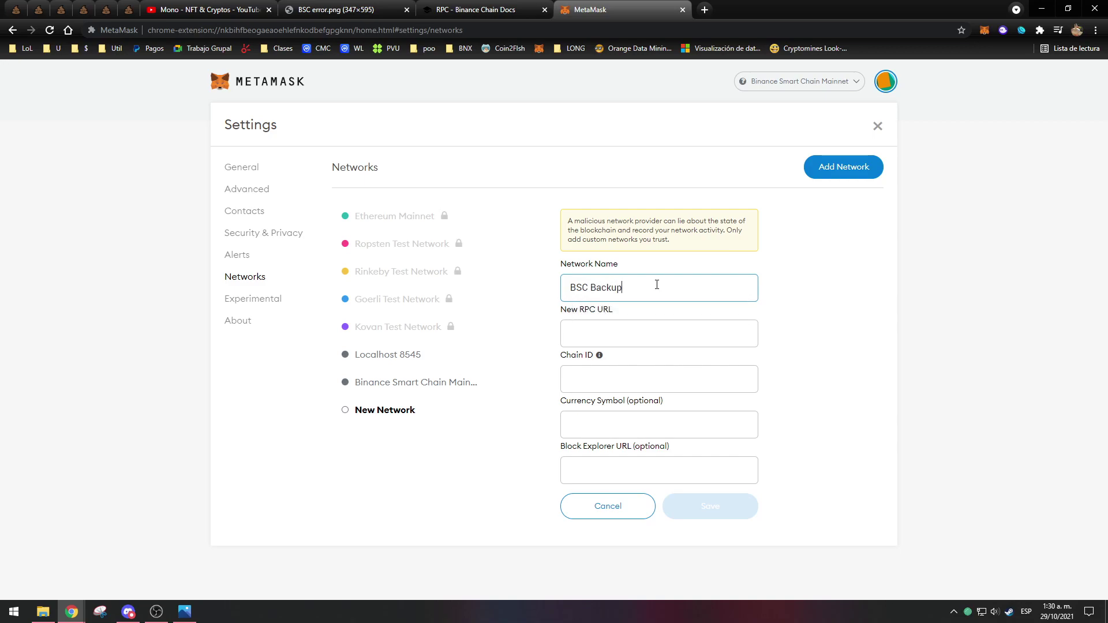
- Compare Binance Smart Chain Mainnet's RPC URL against the docs' recommended endpoint
left_click(421, 383)
left_click(520, 9)
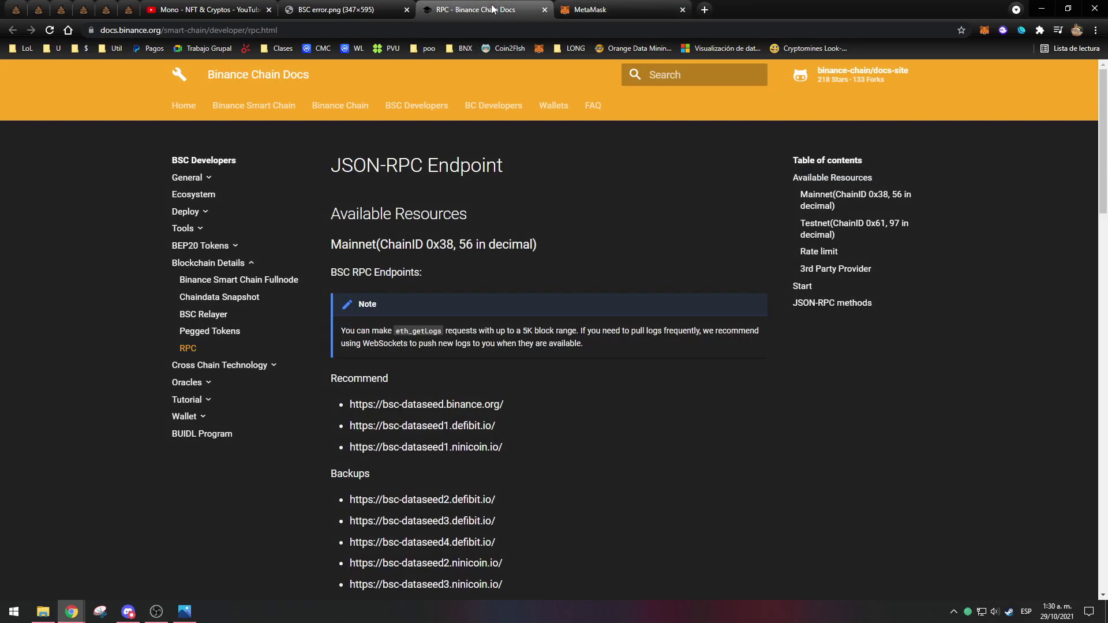
left_click_drag(532, 405, 355, 405)
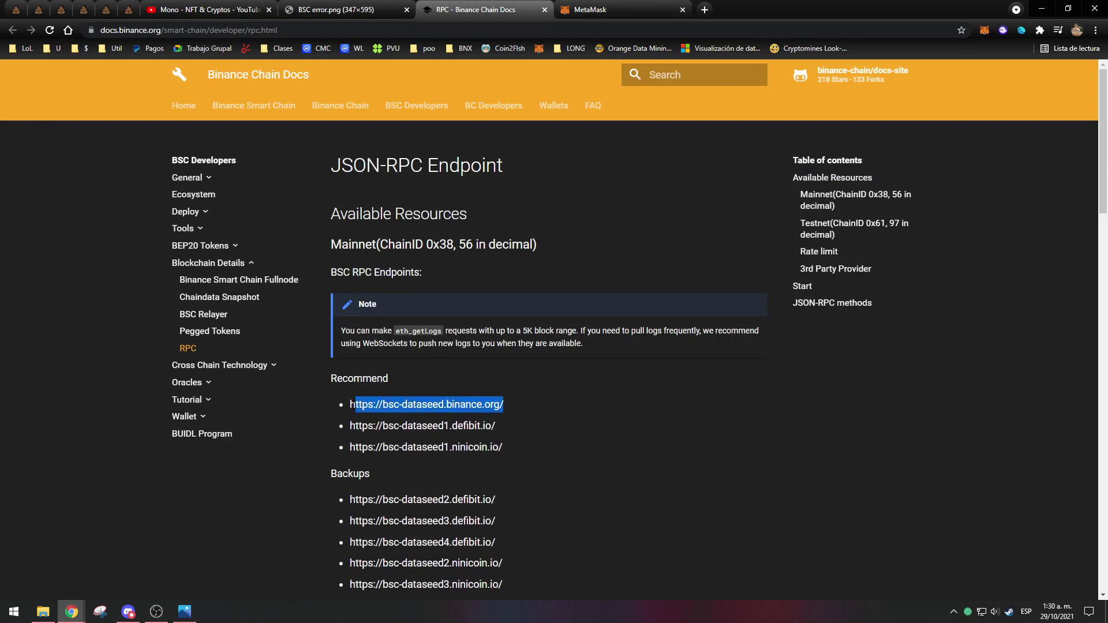
left_click(625, 9)
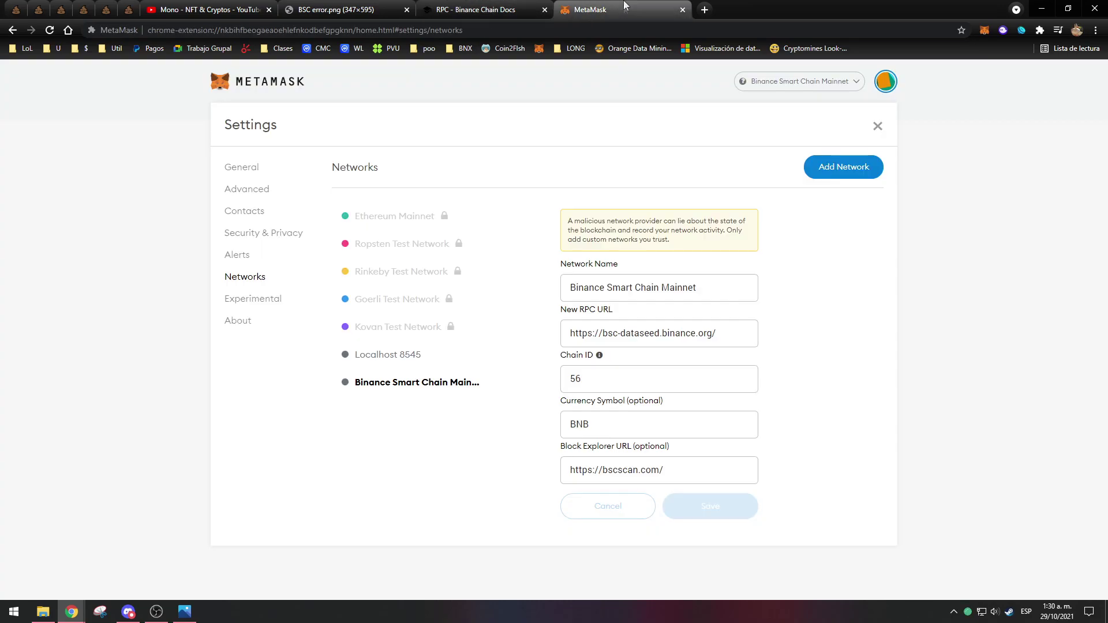
left_click_drag(723, 333, 568, 337)
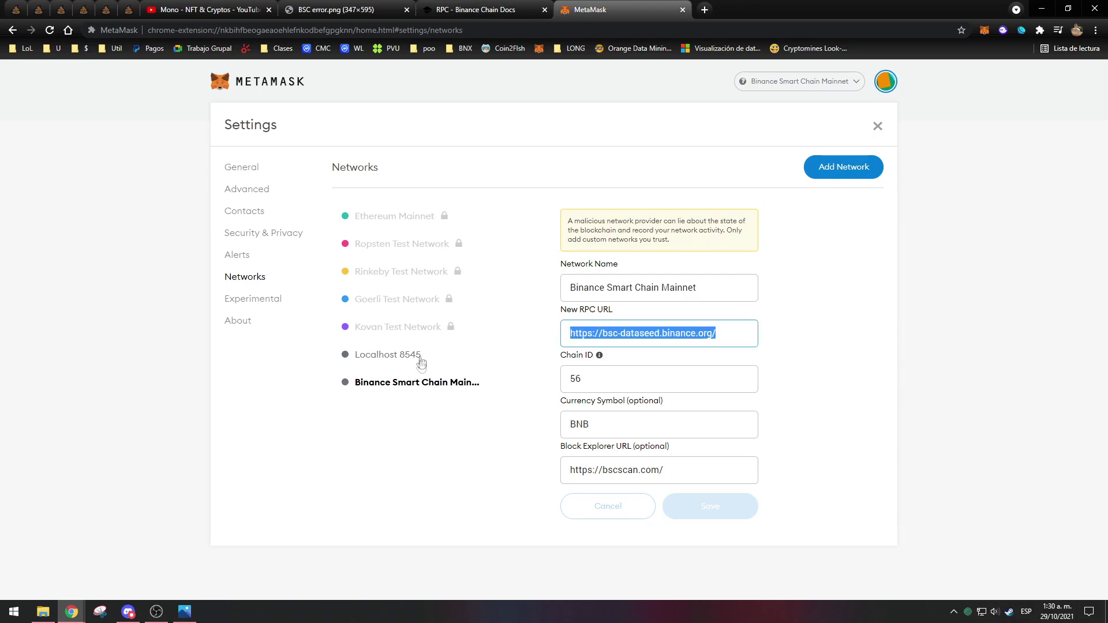
left_click(429, 396)
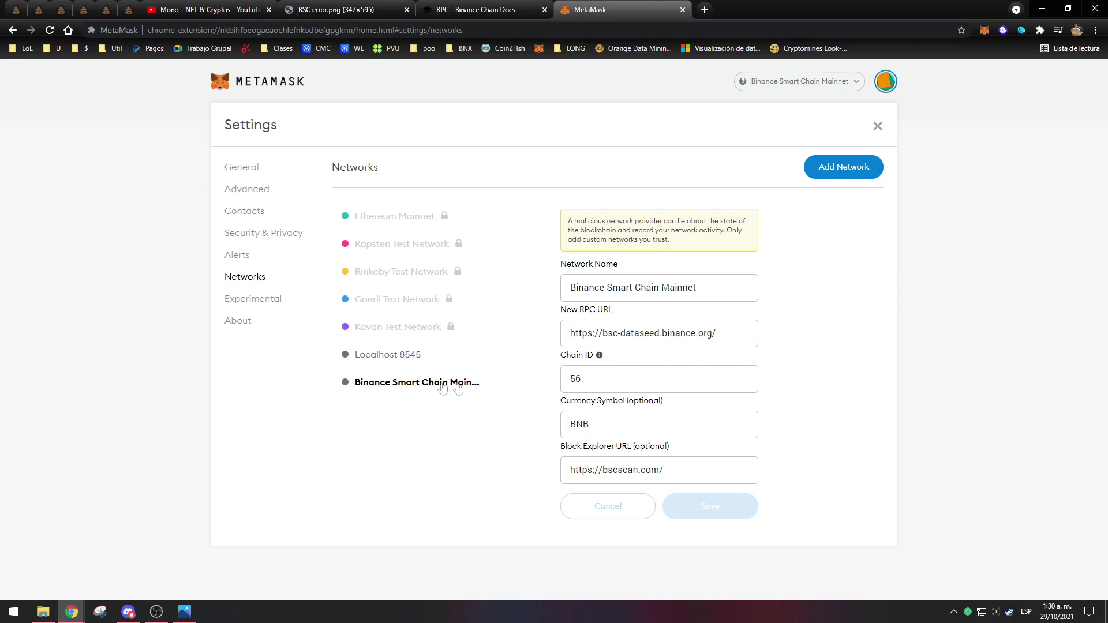
- Add a new network named BSC Backup, keeping a duplicate settings tab for reference
left_click(841, 175)
right_click(633, 10)
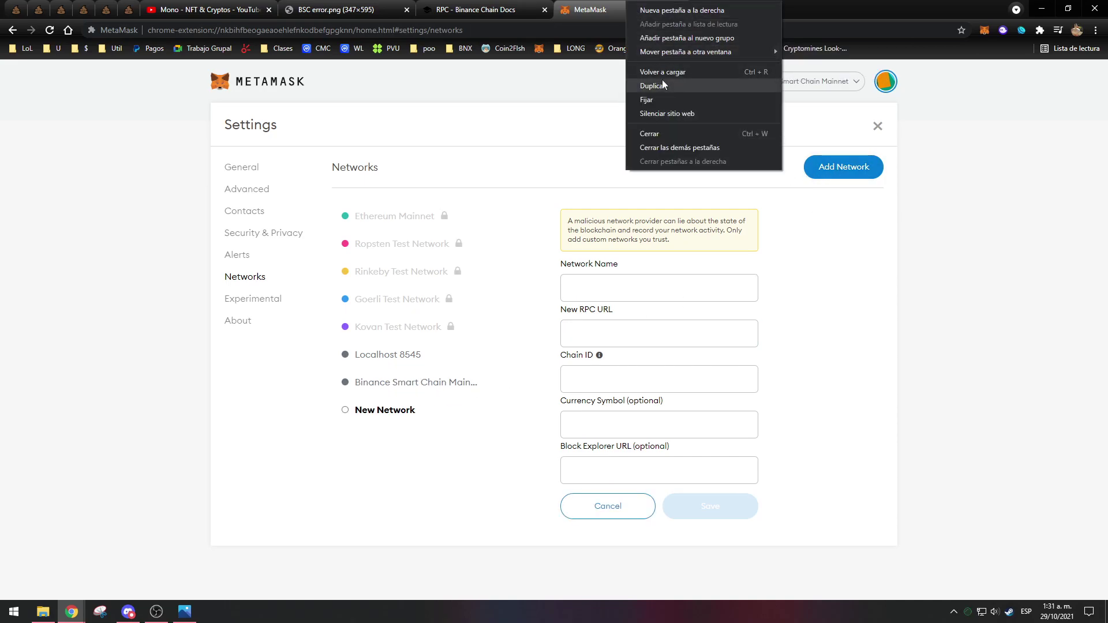
left_click(658, 82)
left_click(609, 12)
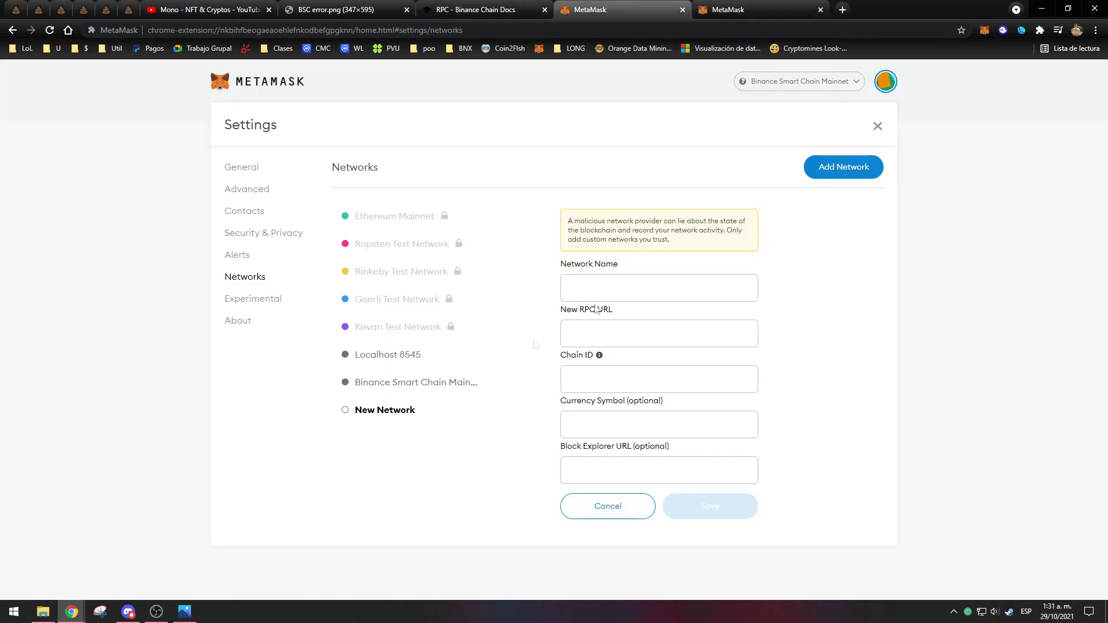
left_click(628, 281)
type("BSC Backup")
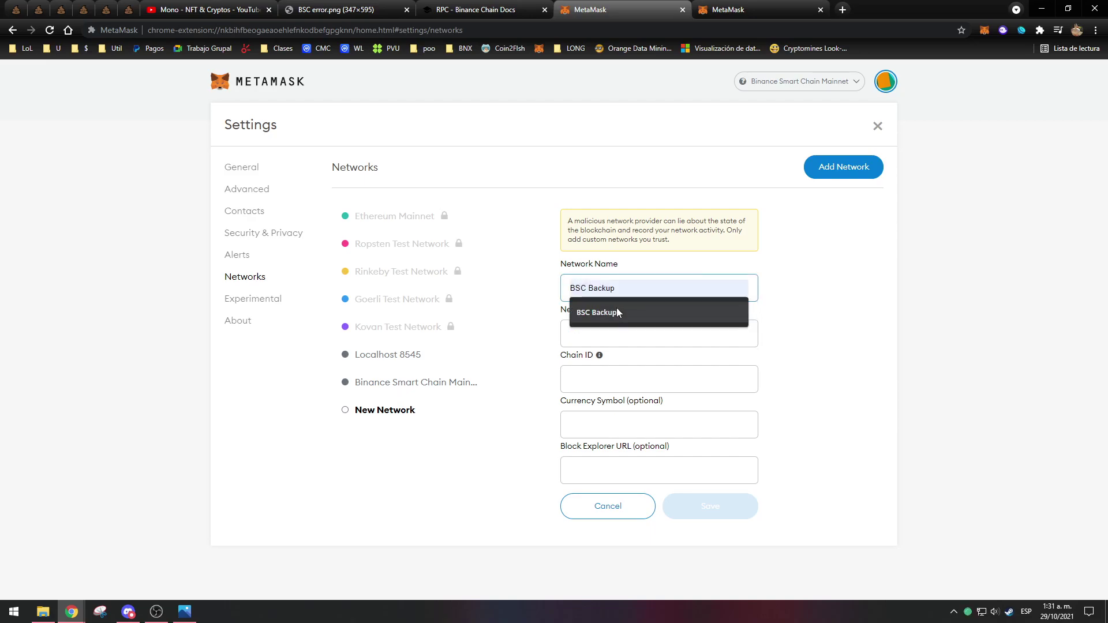
left_click(616, 311)
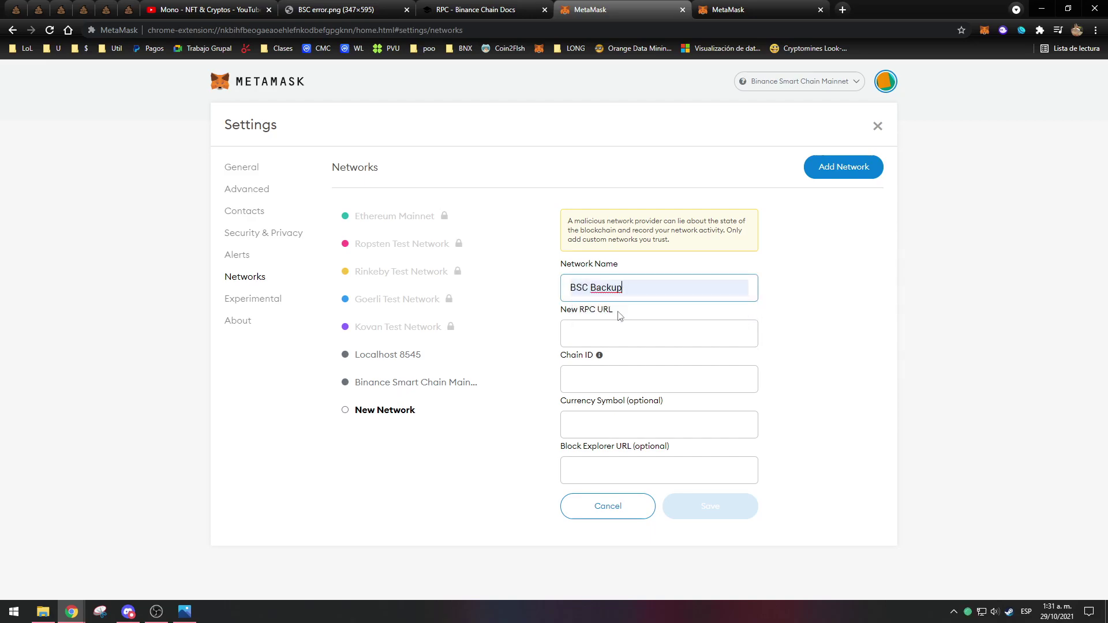
left_click(622, 333)
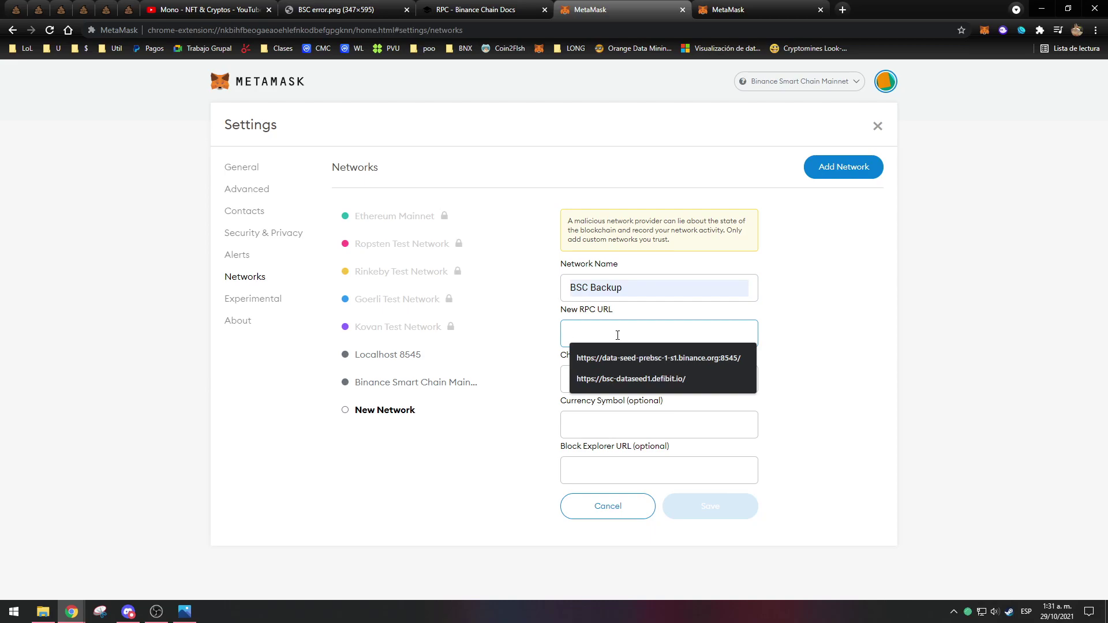
left_click(733, 9)
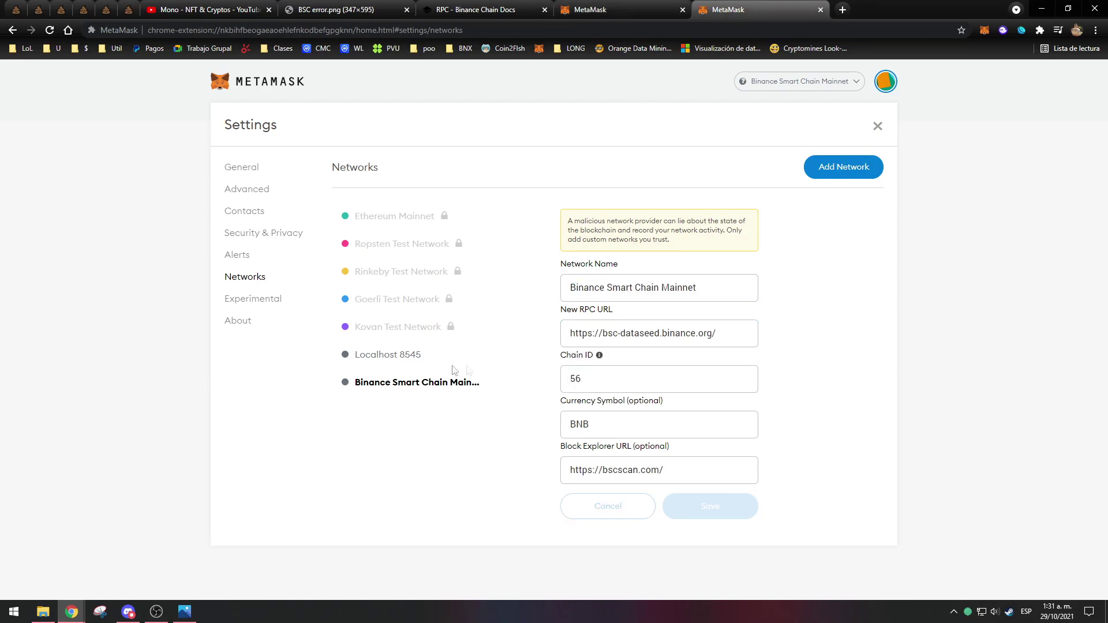
left_click_drag(694, 340, 550, 339)
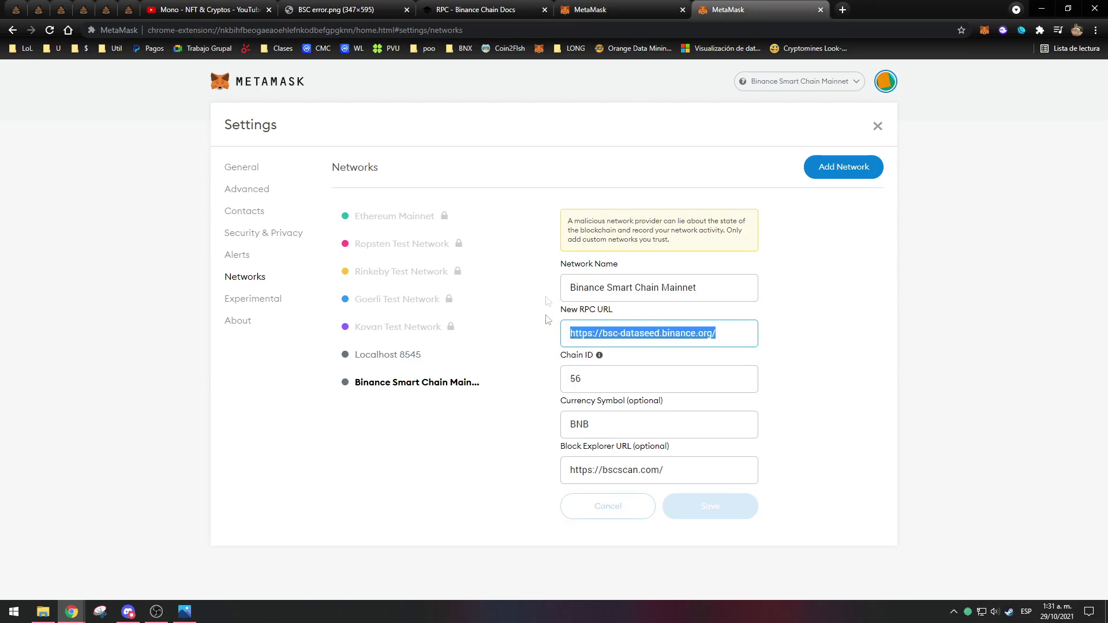
left_click(516, 7)
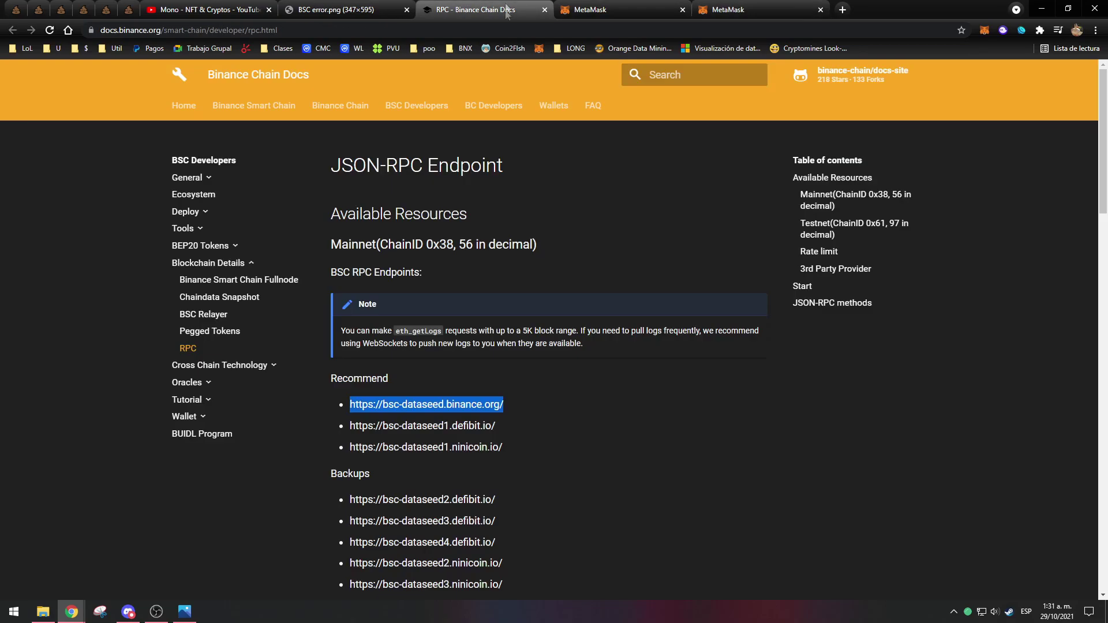
left_click(524, 400)
left_click_drag(486, 426, 349, 426)
key("ctrl+c")
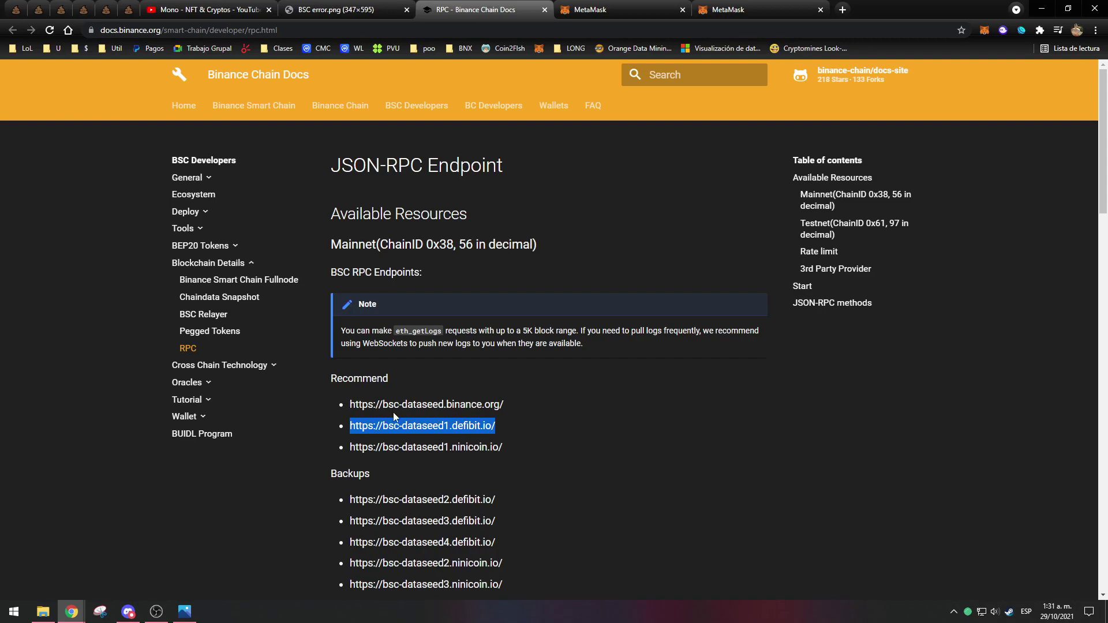
- Paste the defibit URL as BSC Backup's RPC URL
left_click(601, 10)
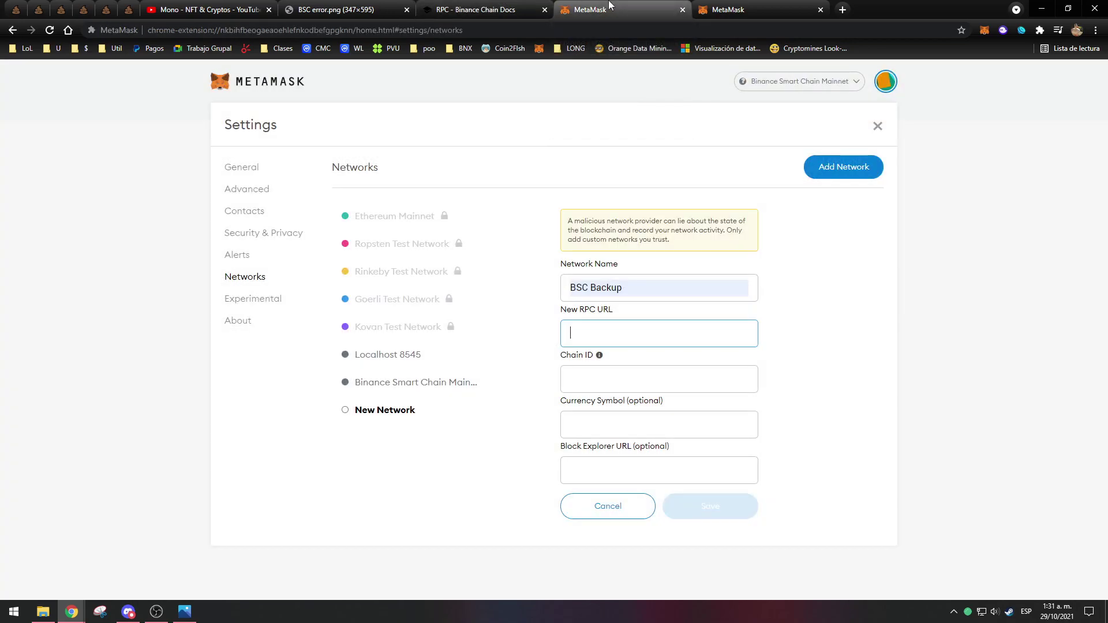
left_click(611, 339)
key("ctrl+v")
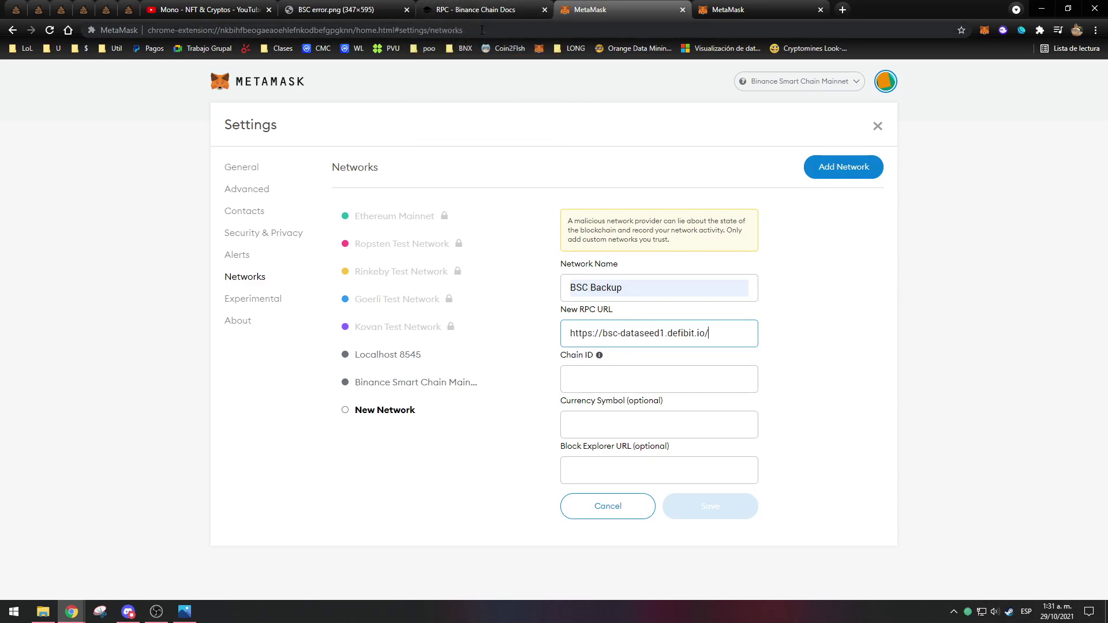
left_click(444, 7)
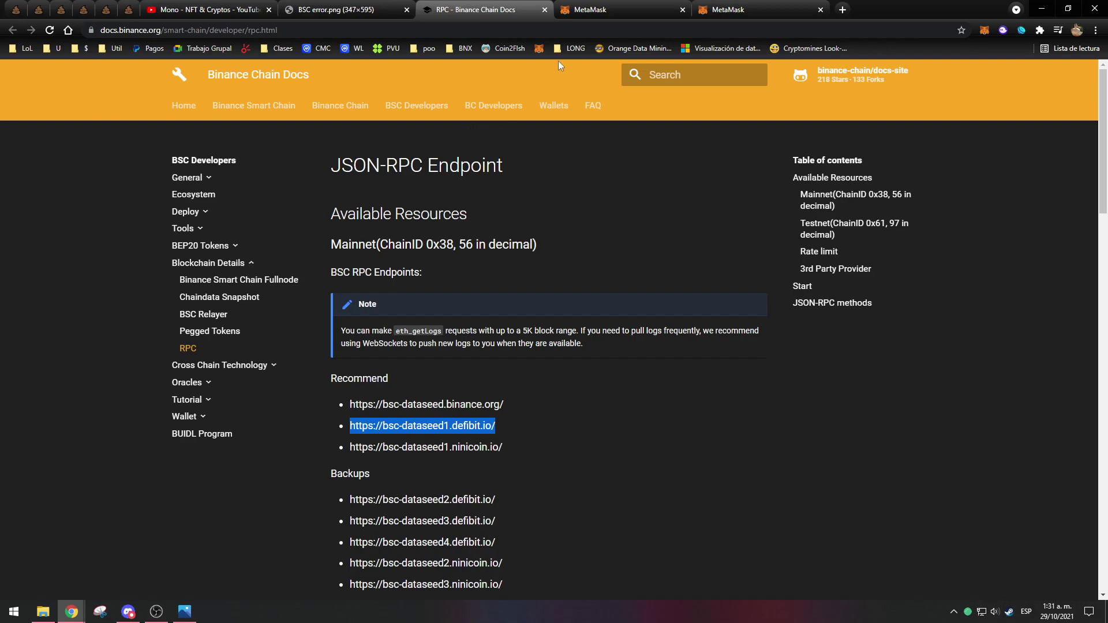
left_click(629, 5)
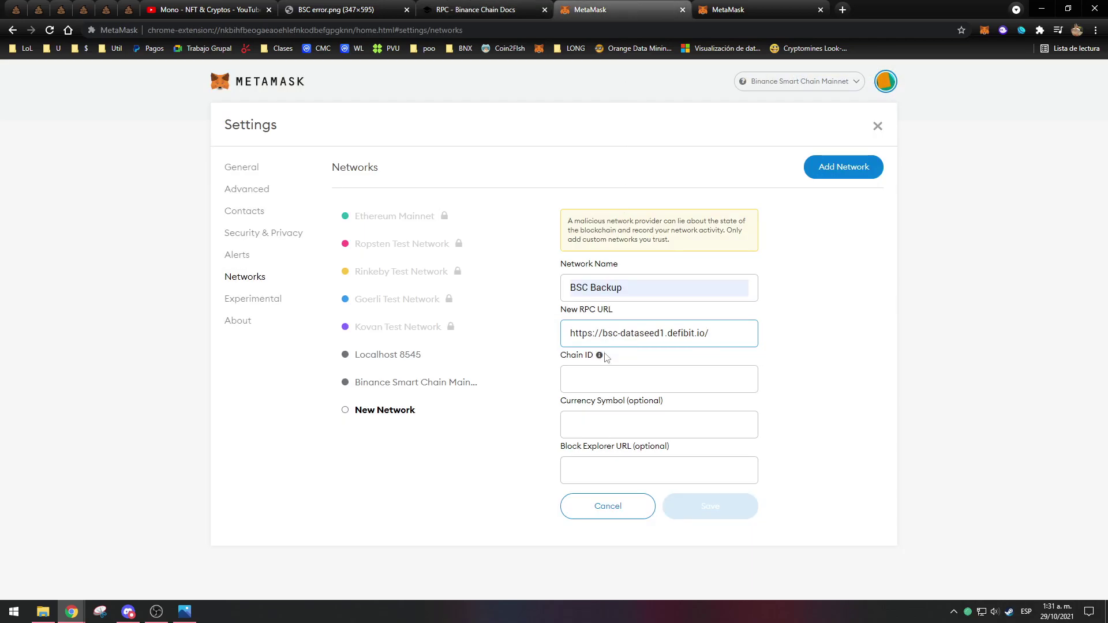
left_click(607, 377)
key("ctrl+Tab")
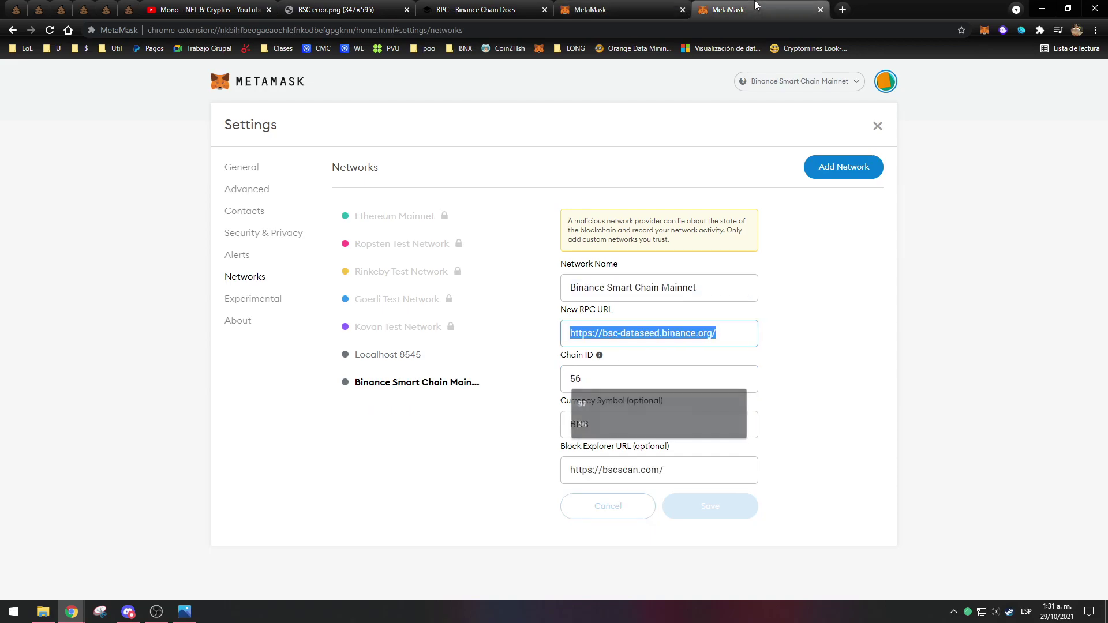
left_click(600, 6)
type("56")
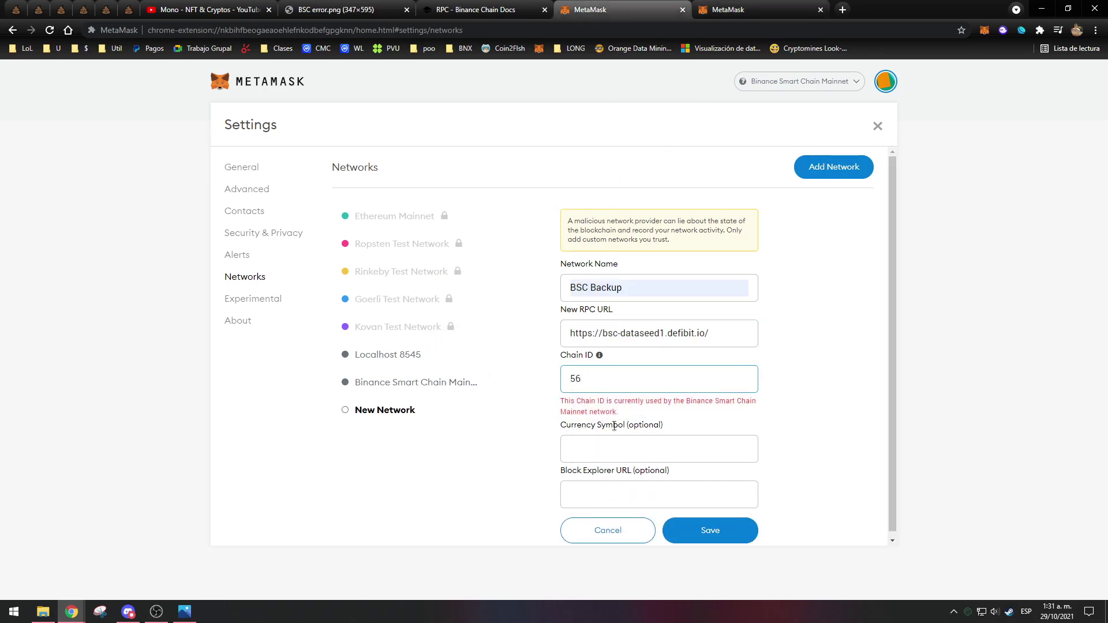
left_click(639, 442)
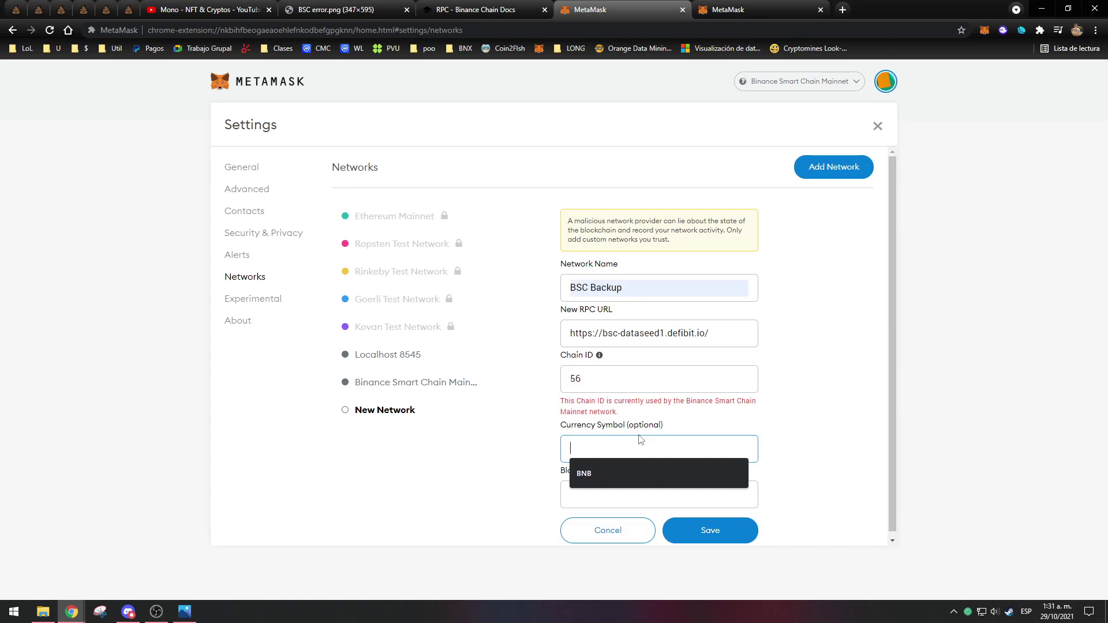
left_click(623, 473)
left_click(609, 492)
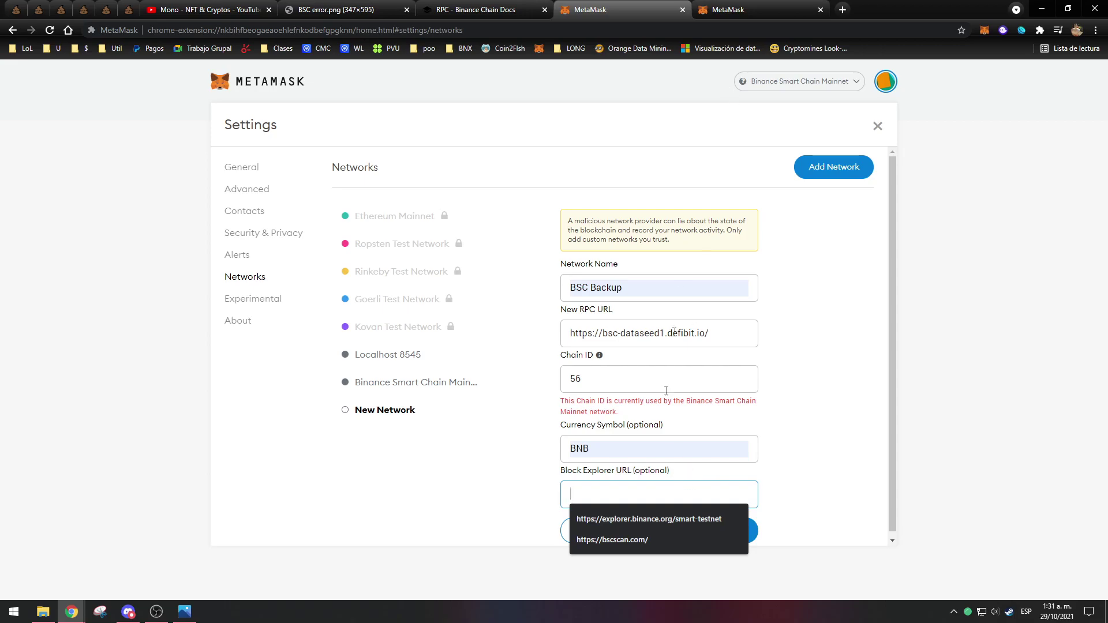
left_click(650, 541)
left_click(744, 7)
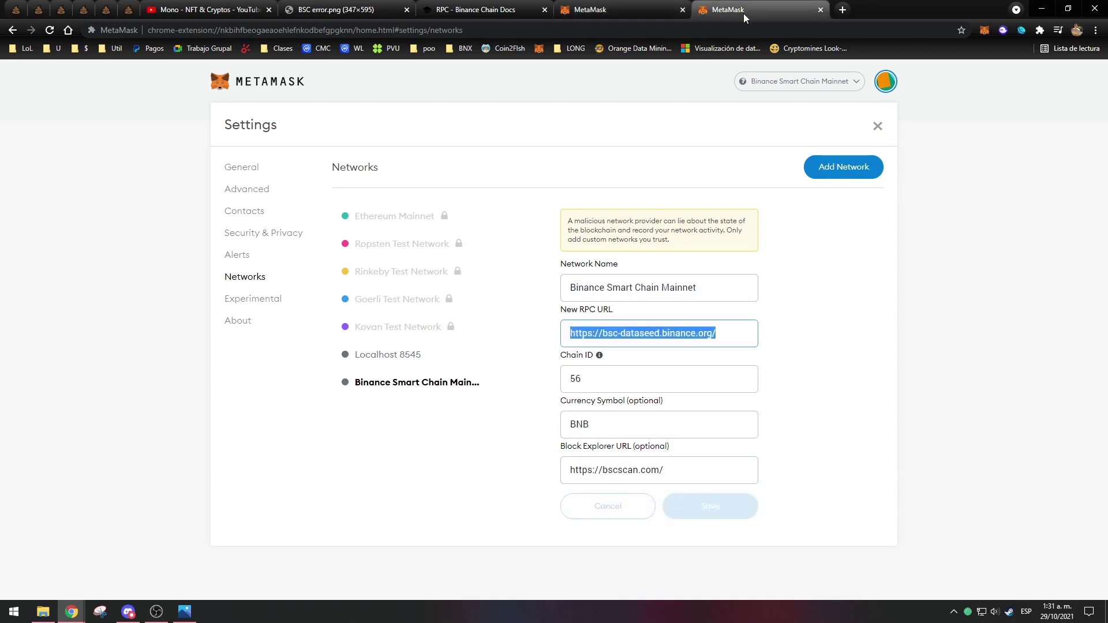
key("ctrl+shift+Tab")
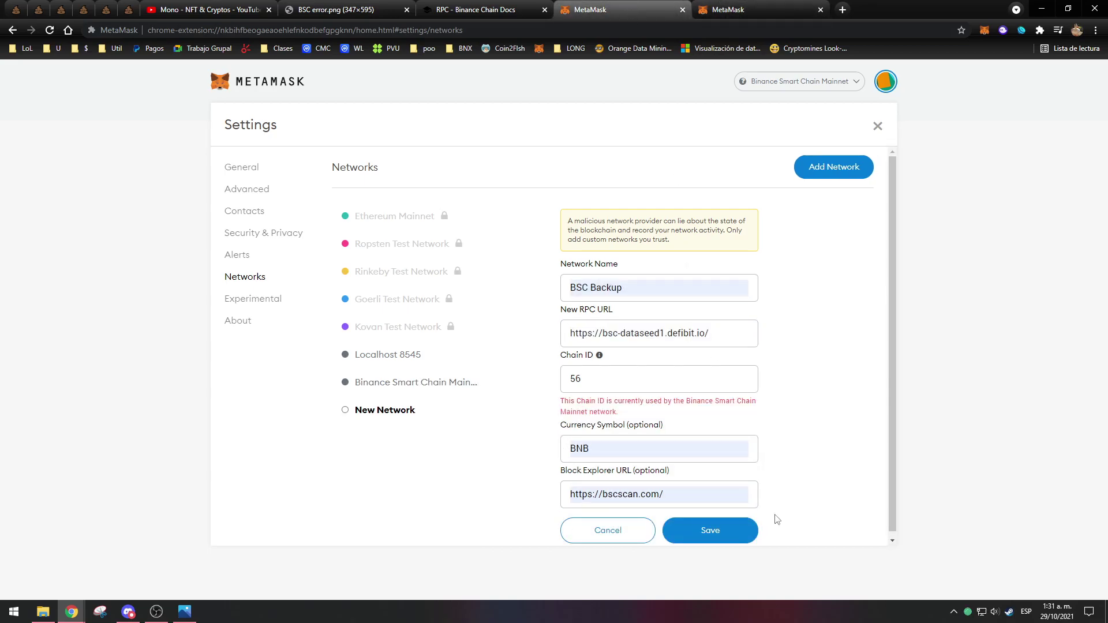
left_click(722, 529)
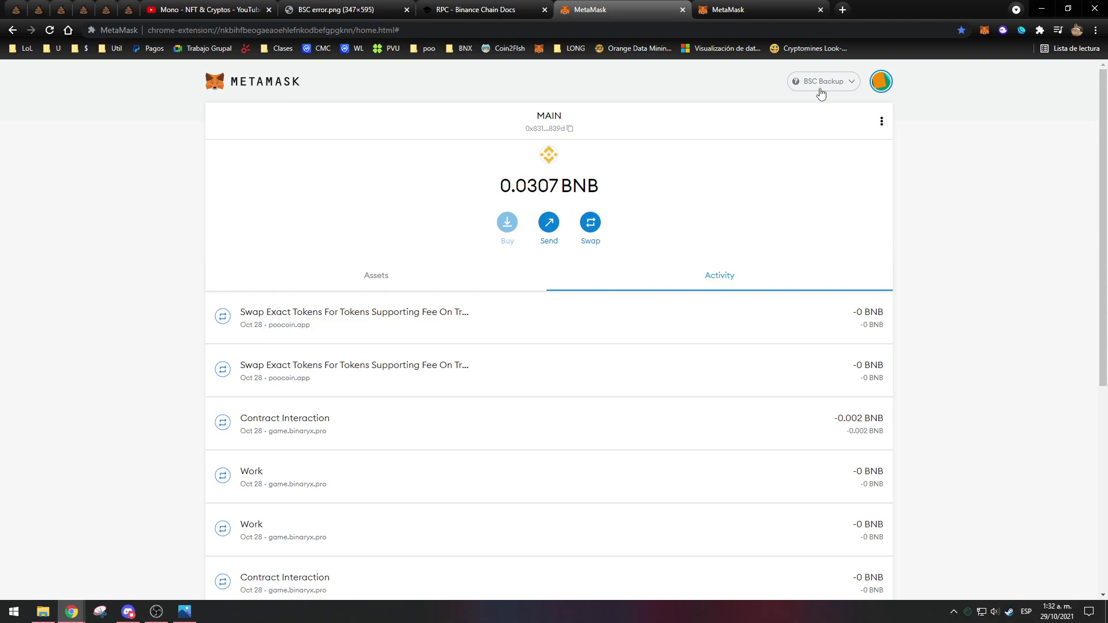
- Switch to Binance Smart Chain Mainnet and review the wallet's token assets
left_click(821, 92)
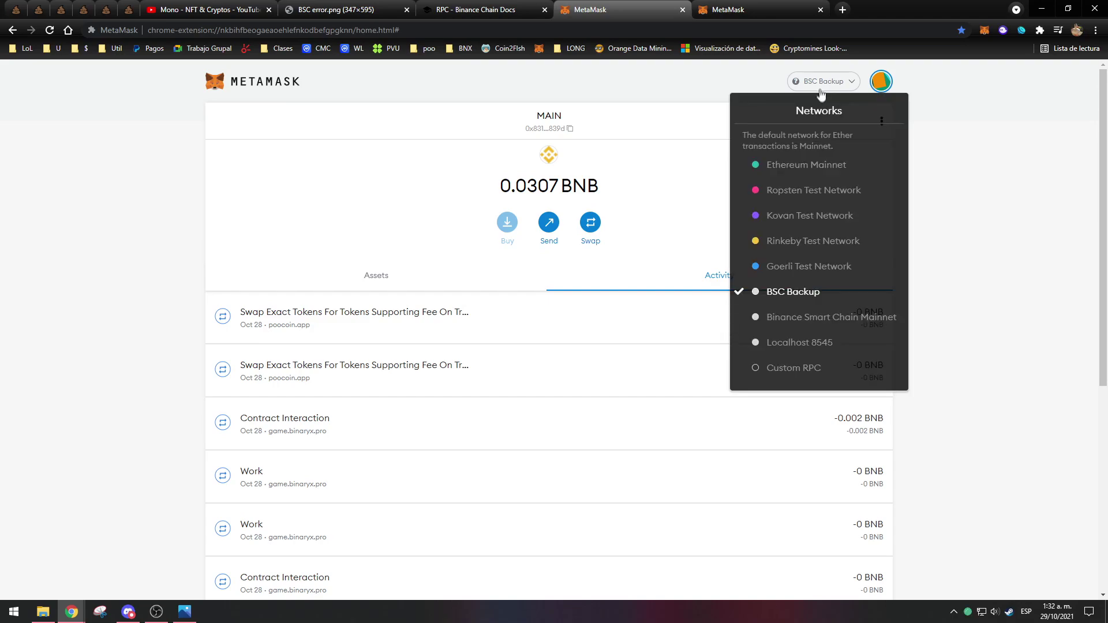
left_click(813, 327)
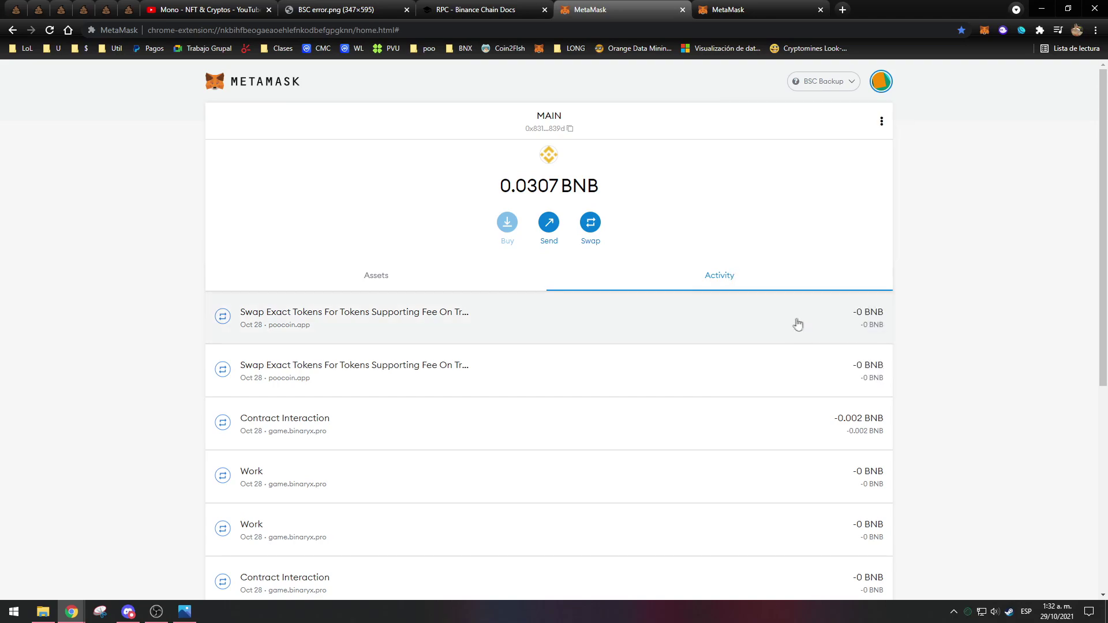
left_click(392, 283)
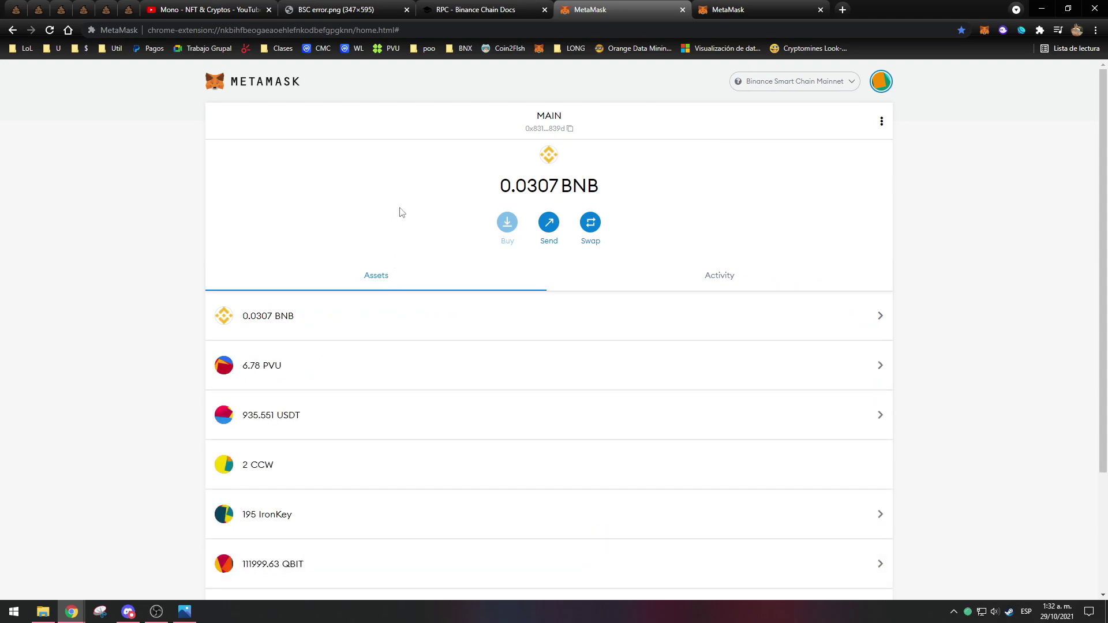
scroll(402, 213, "down", 2)
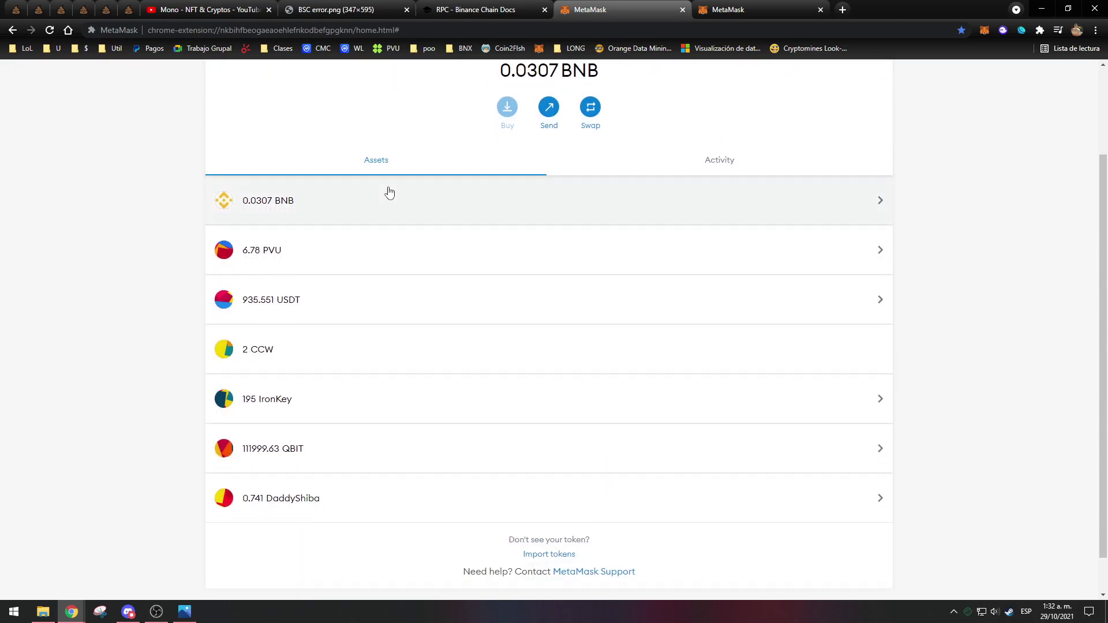
scroll(387, 193, "up", 1)
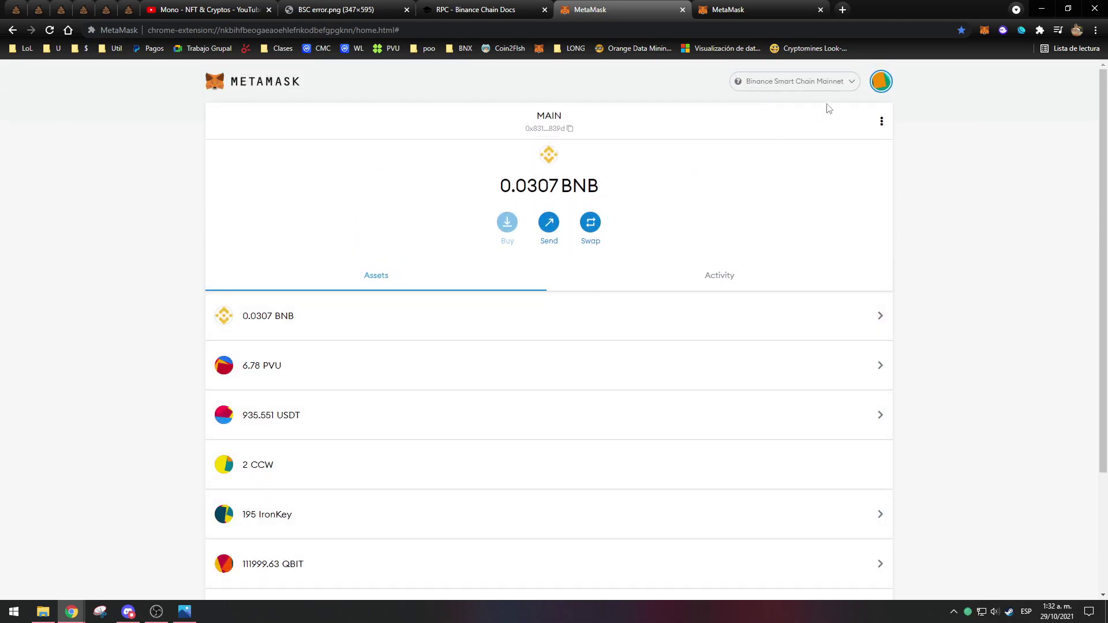
- Switch back to BSC Backup and close the wallet popup and tab
left_click(774, 82)
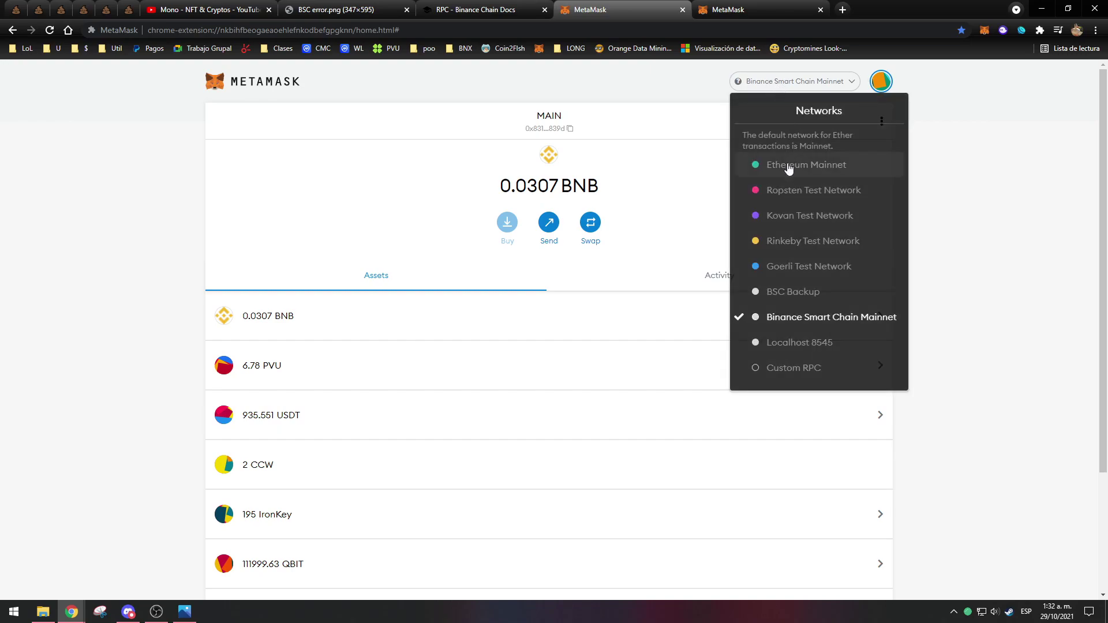
left_click(796, 294)
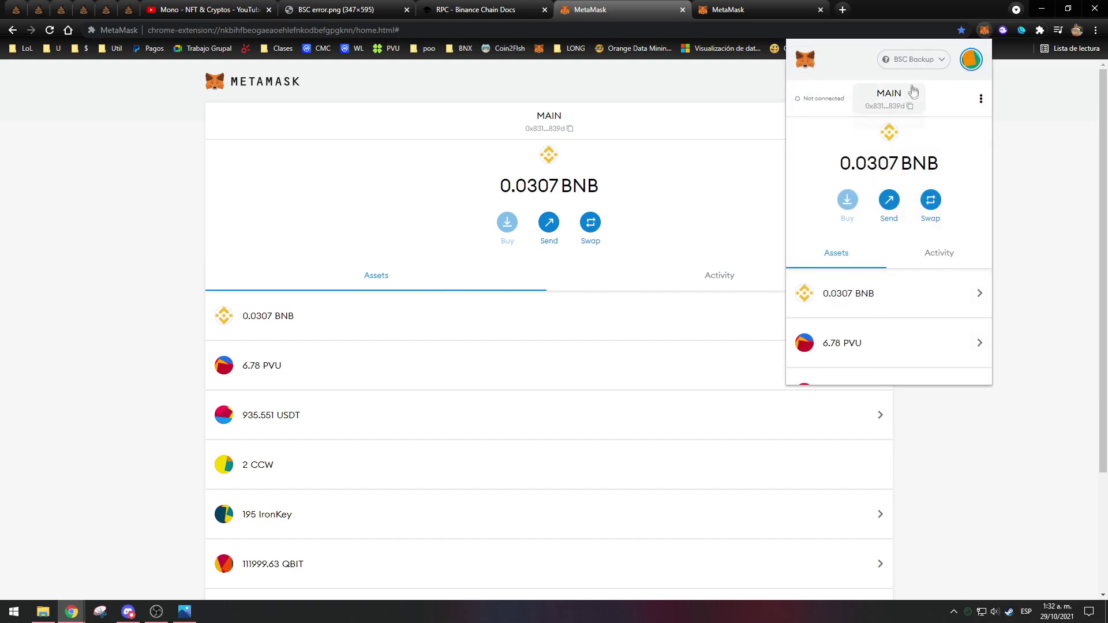
left_click(1016, 238)
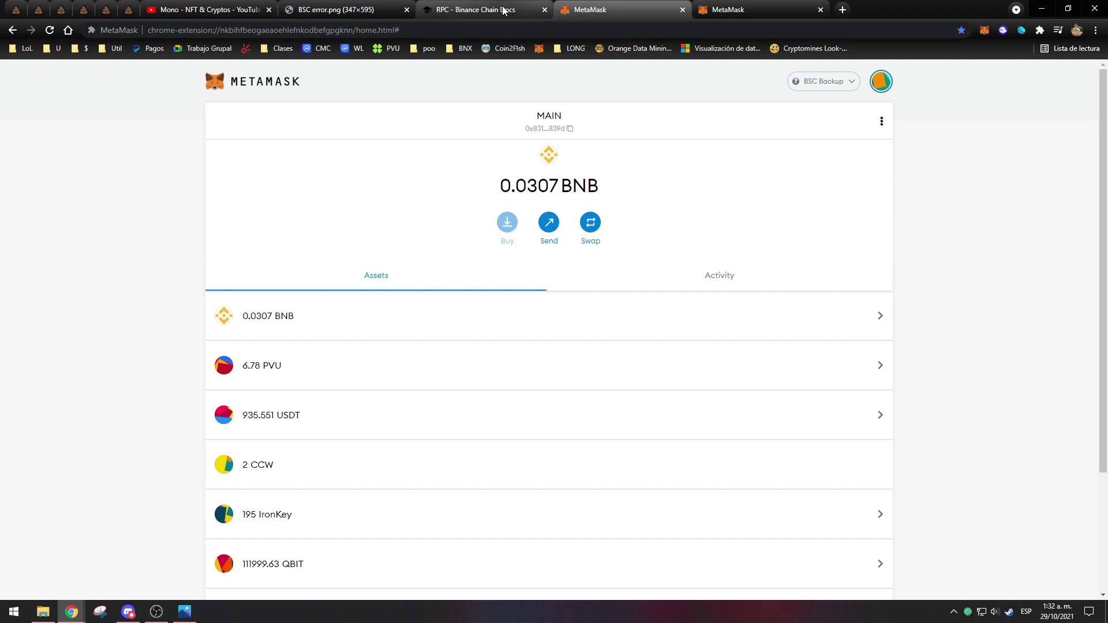
left_click(682, 10)
- Close the remaining settings tab and pick USDT as the From token on PooCoin
left_click(680, 10)
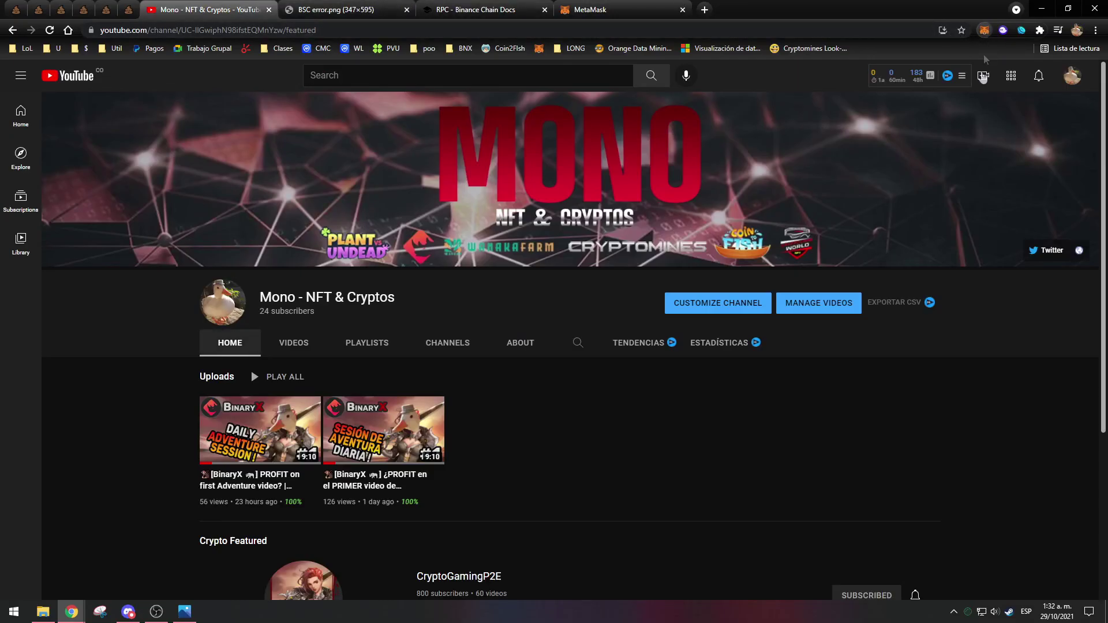
left_click(1020, 31)
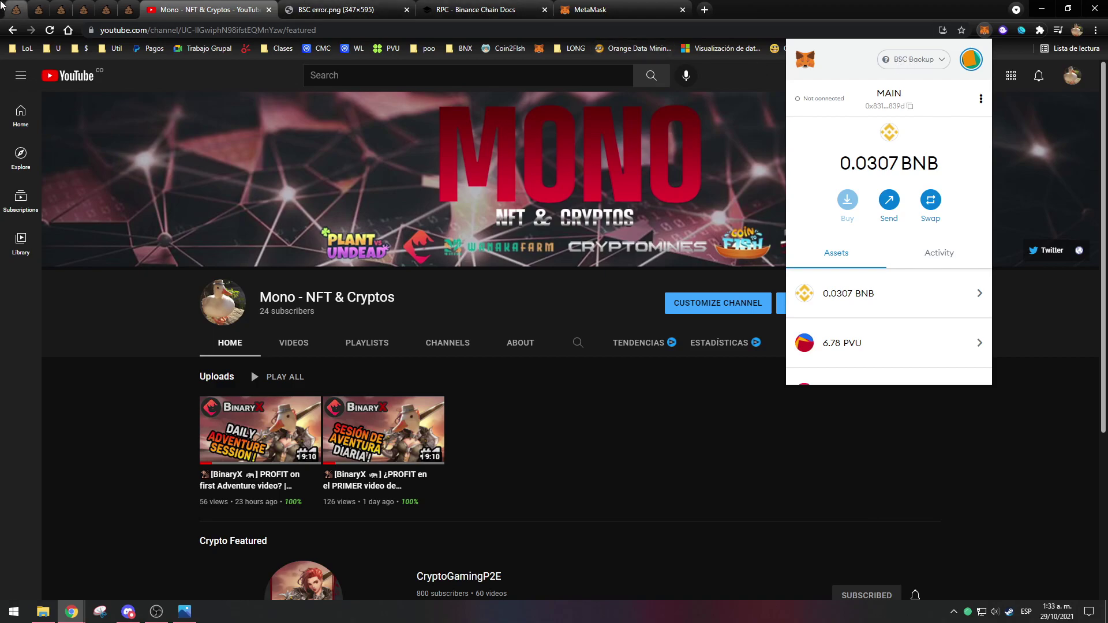
left_click(1, 4)
scroll(40, 254, "up", 5)
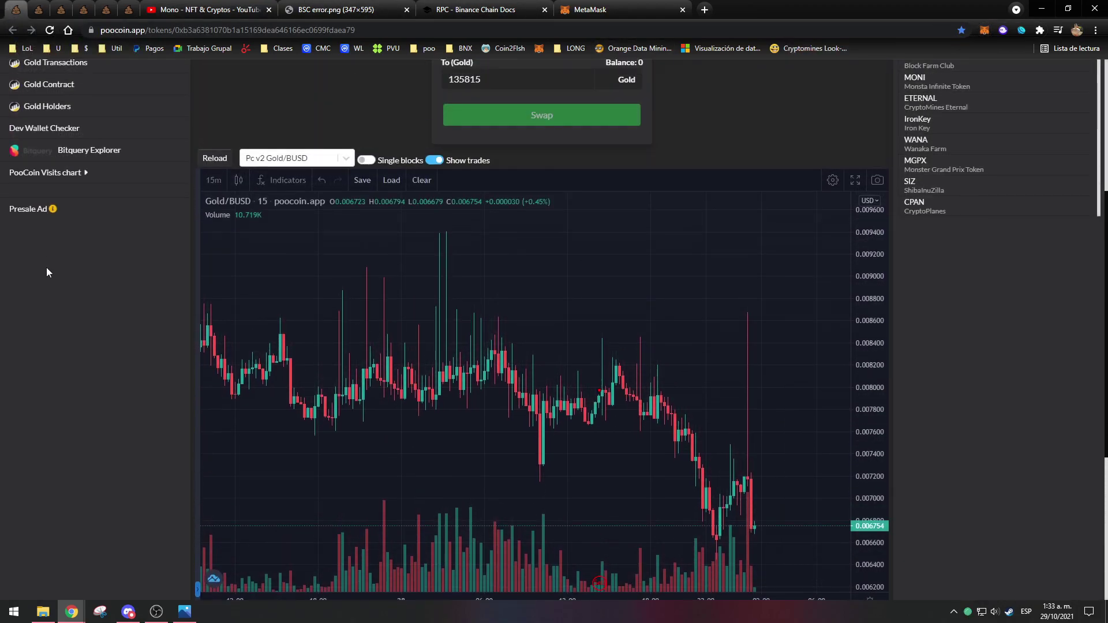
scroll(69, 293, "up", 2)
left_click(625, 257)
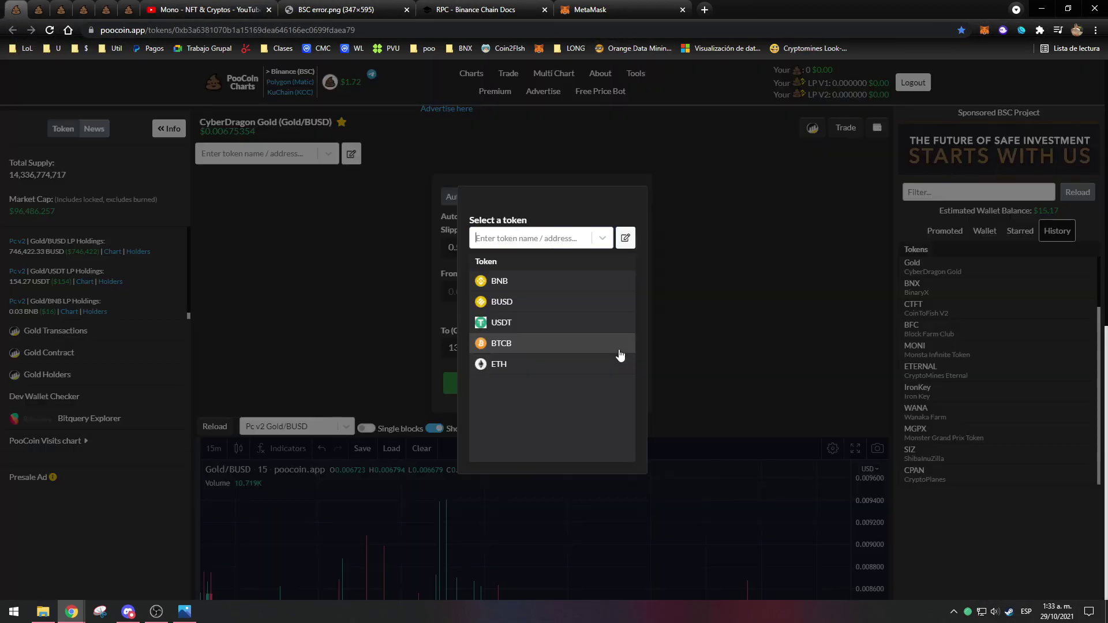
left_click(524, 318)
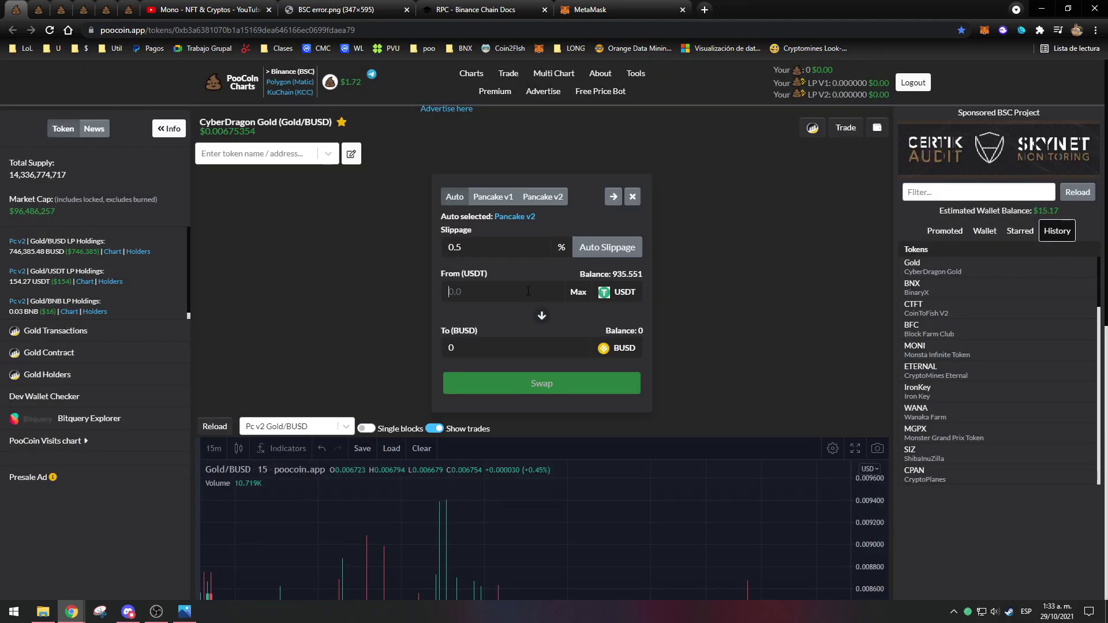
- Enter 5.551 USDT and submit the swap for BUSD
left_click(985, 30)
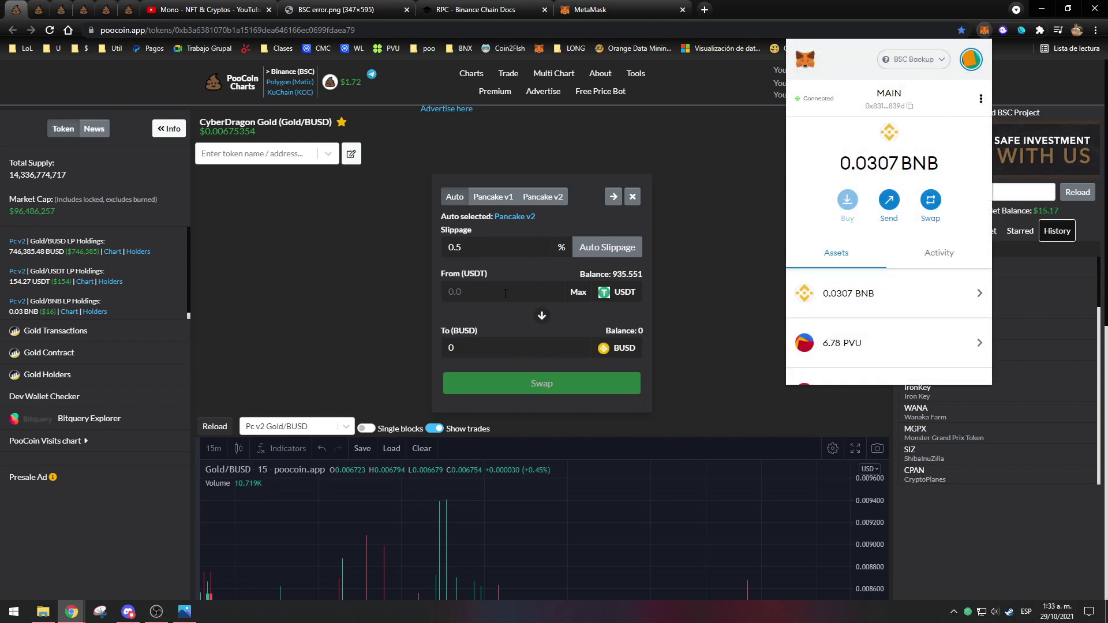
left_click(561, 291)
left_click(471, 292)
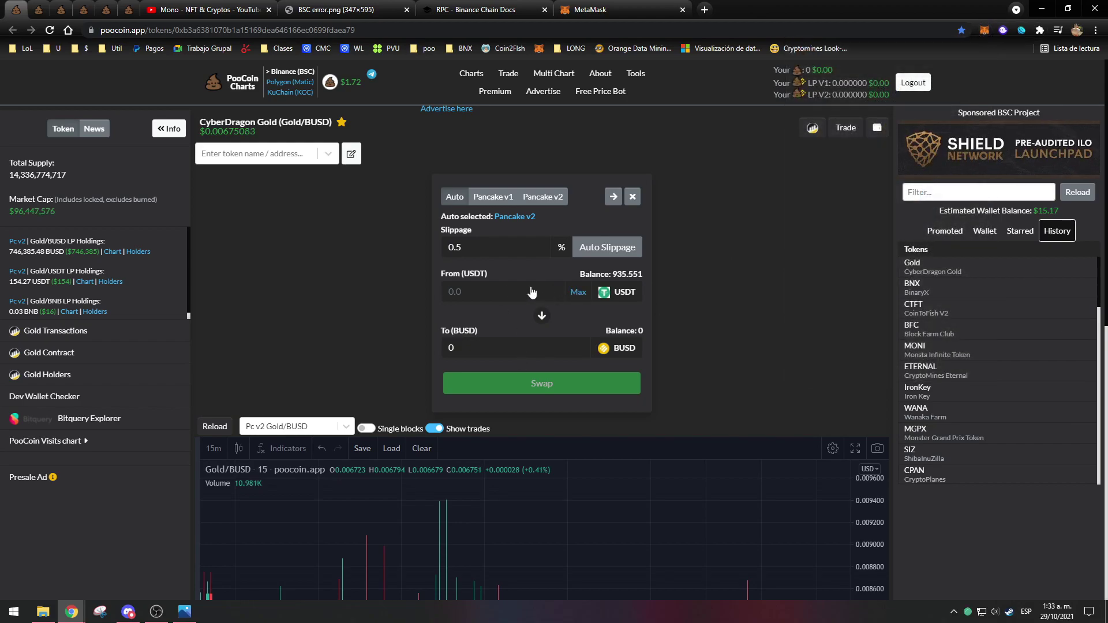
type("5")
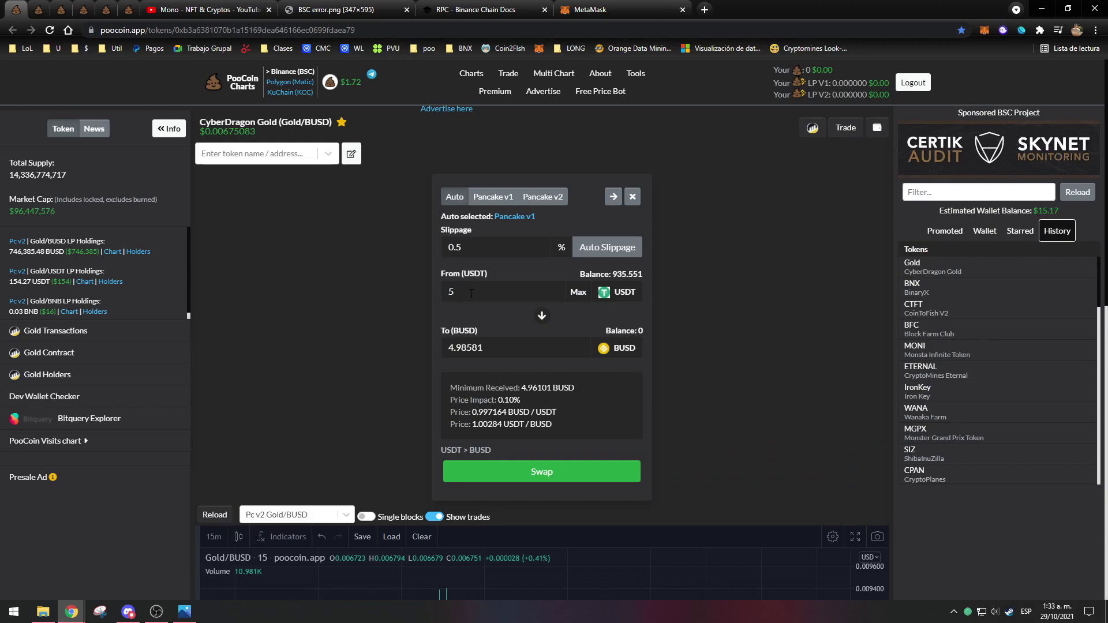
type("551")
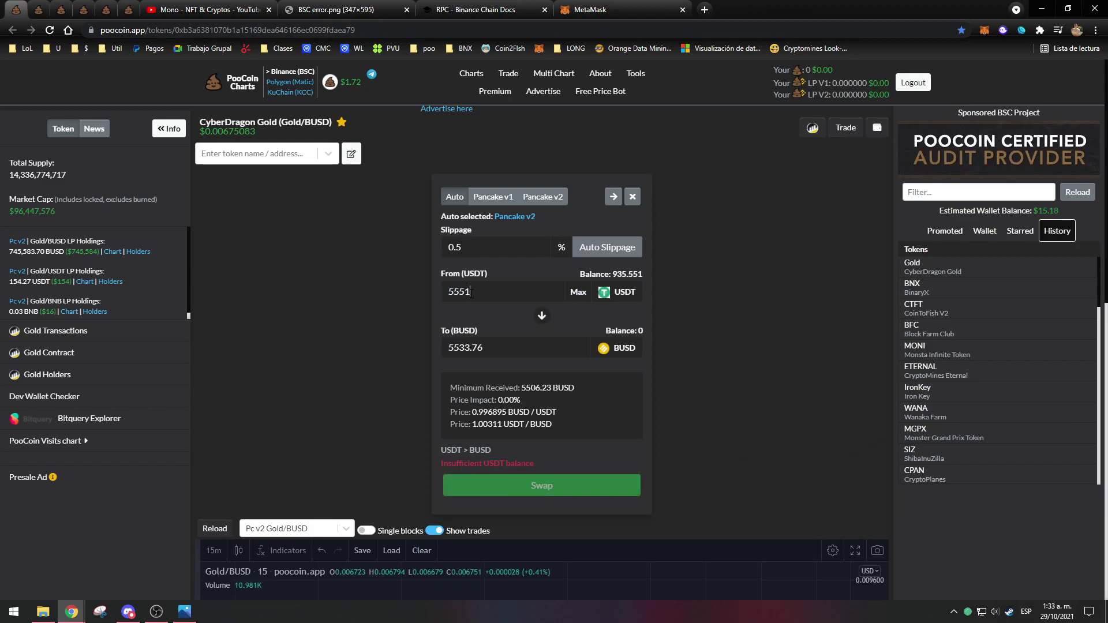
left_click(451, 291)
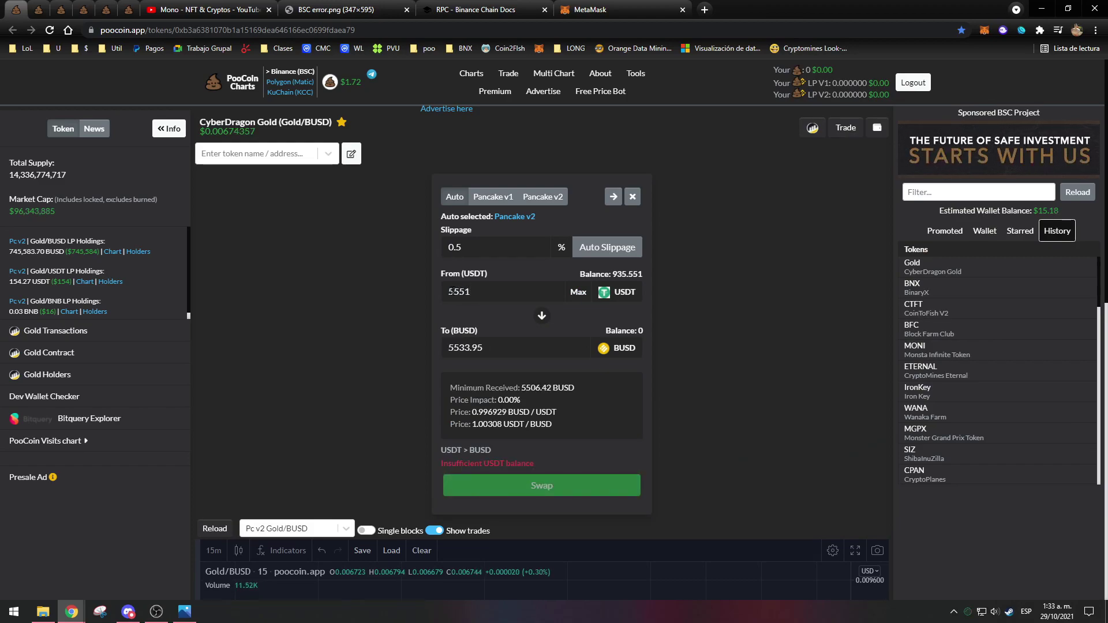
type(".")
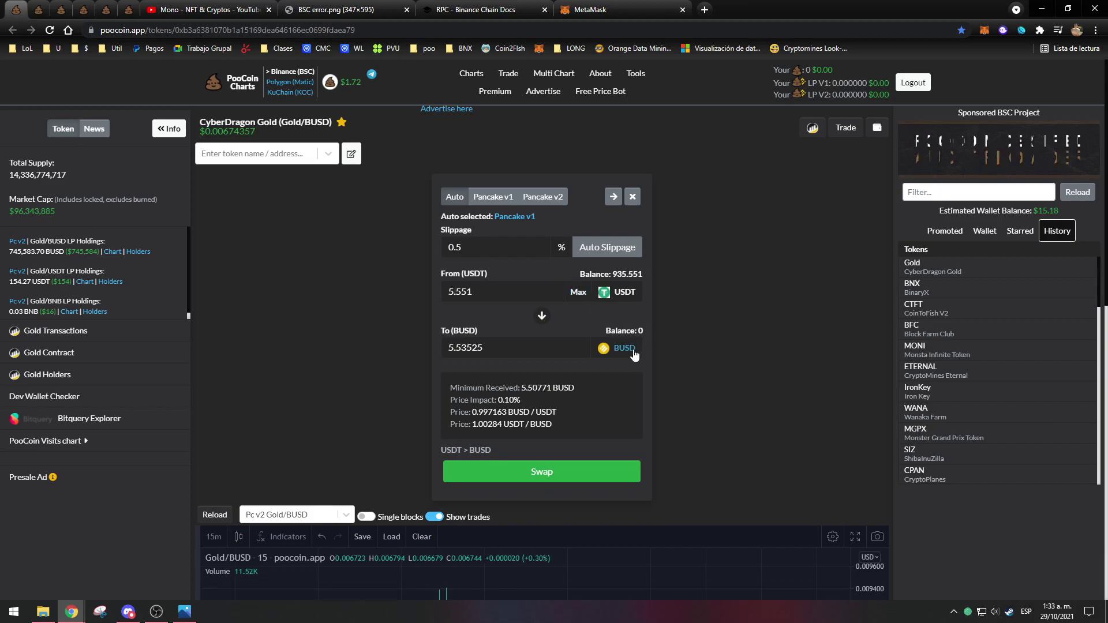
left_click(551, 472)
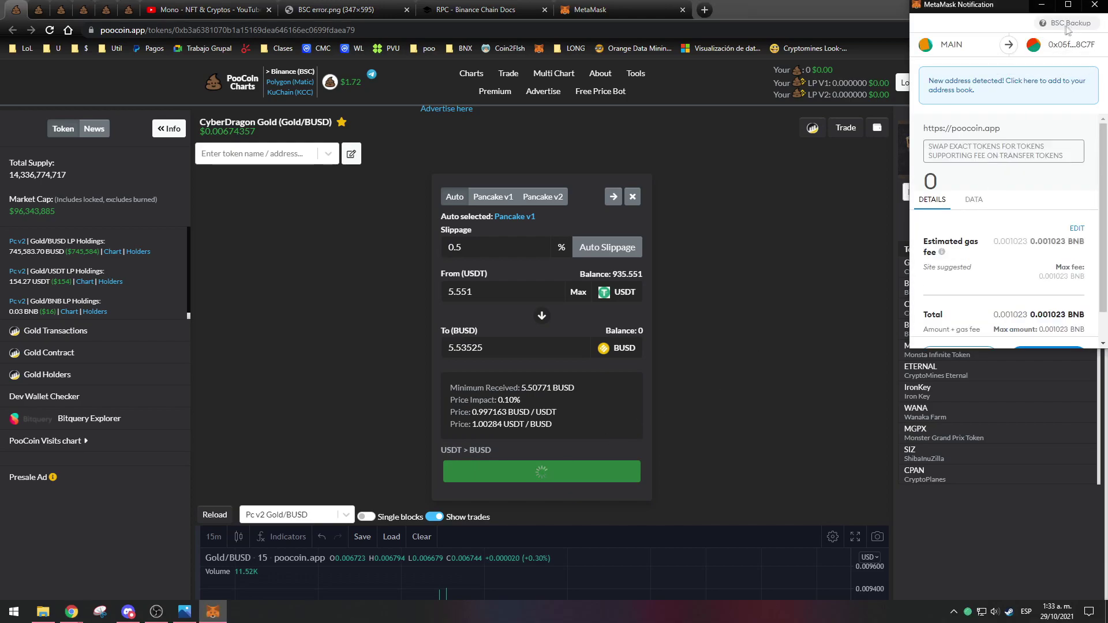
- Confirm the swap in MetaMask and verify the new 5.54081 BUSD balance
scroll(1039, 277, "down", 1)
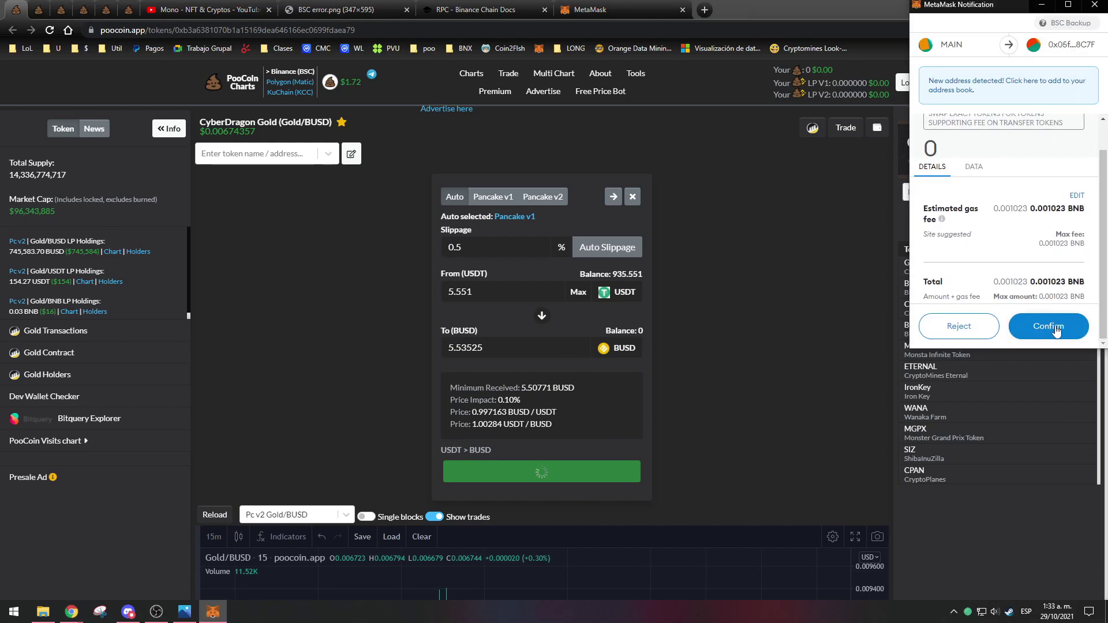
left_click(1054, 328)
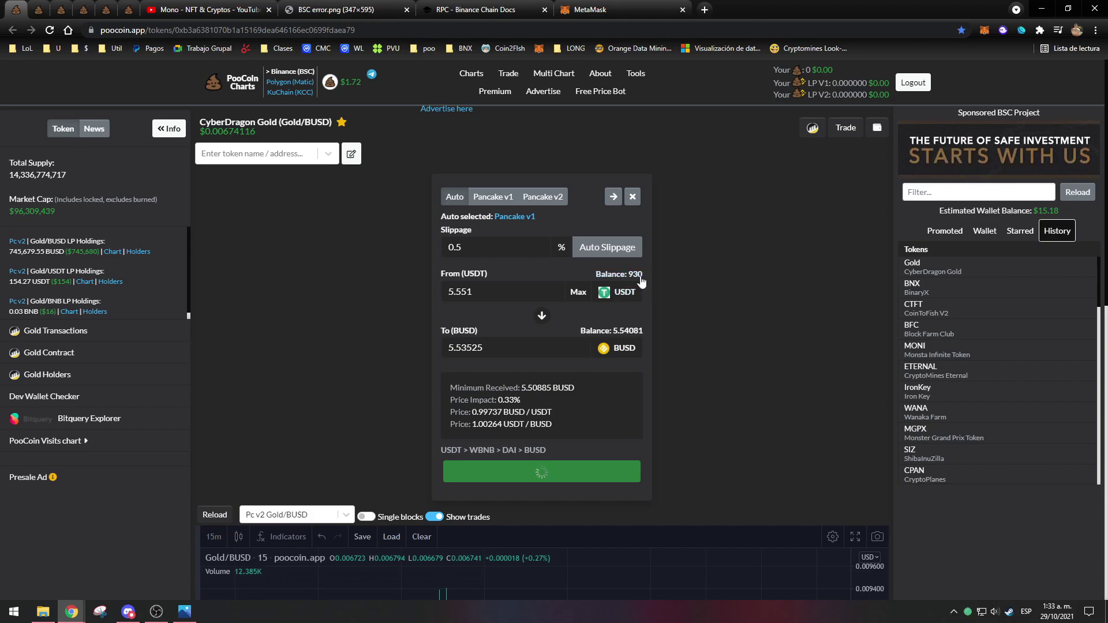
double_click(626, 331)
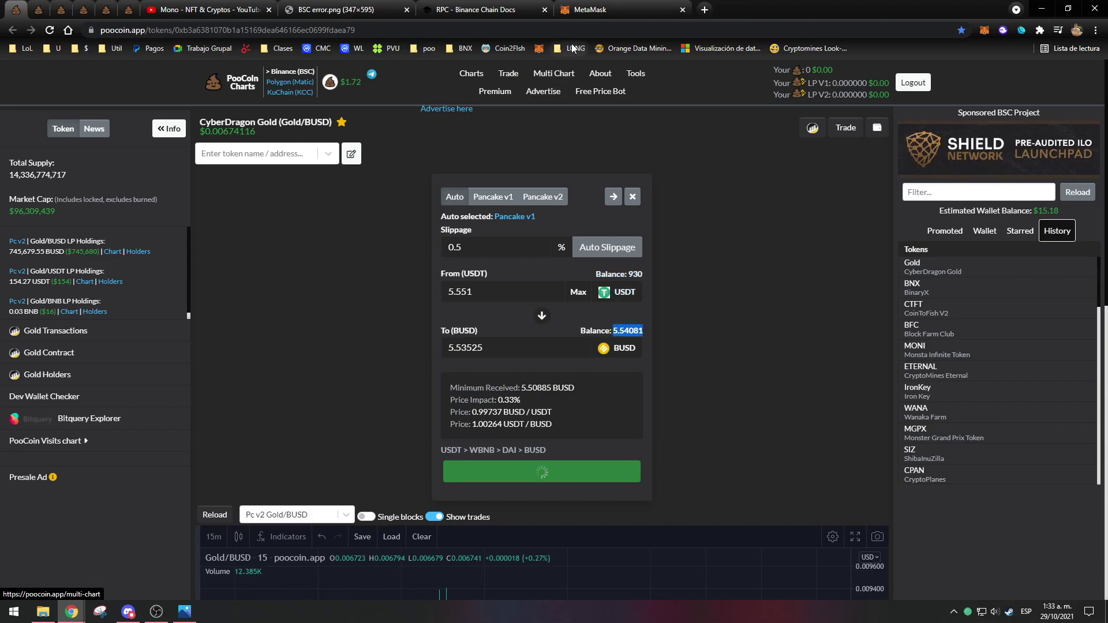
left_click(600, 8)
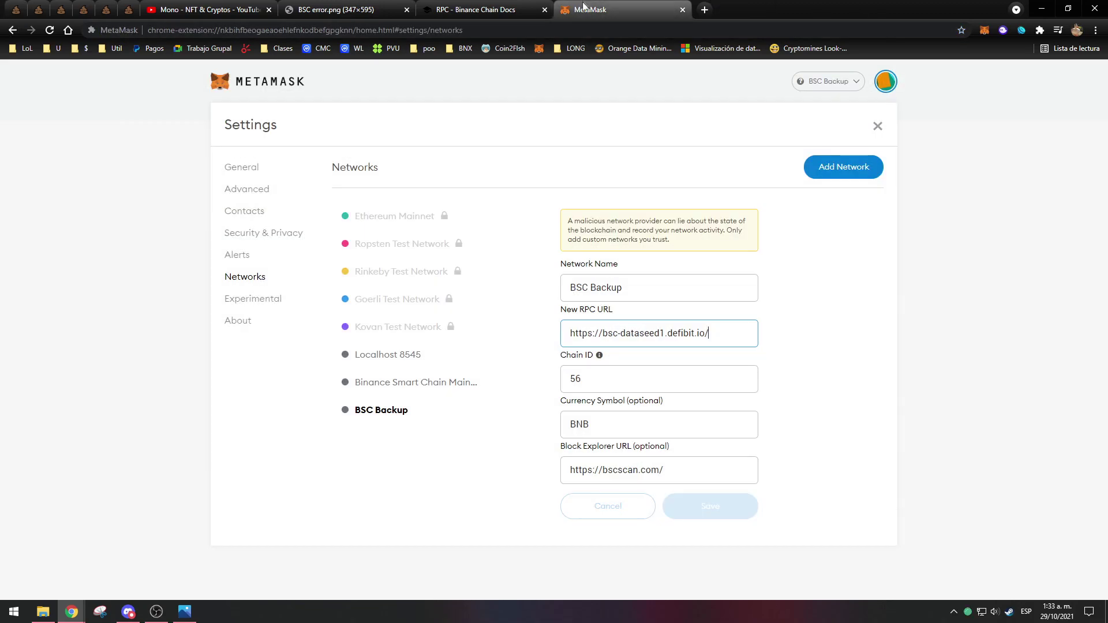
- Close MetaMask settings, review the wallet's assets, and return to PooCoin
left_click(877, 123)
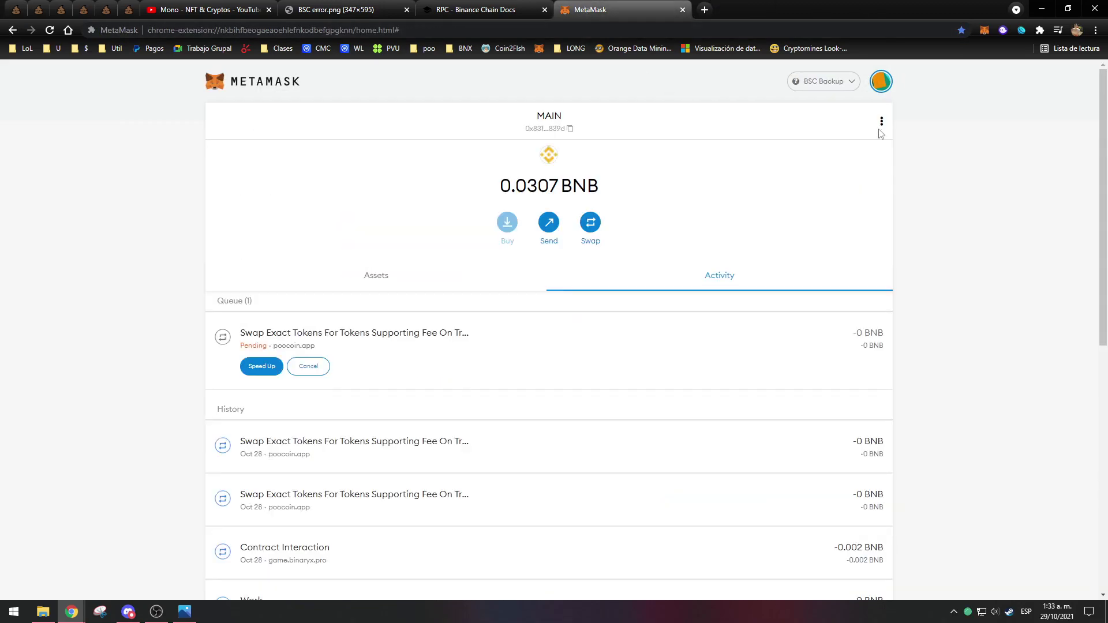
left_click(397, 281)
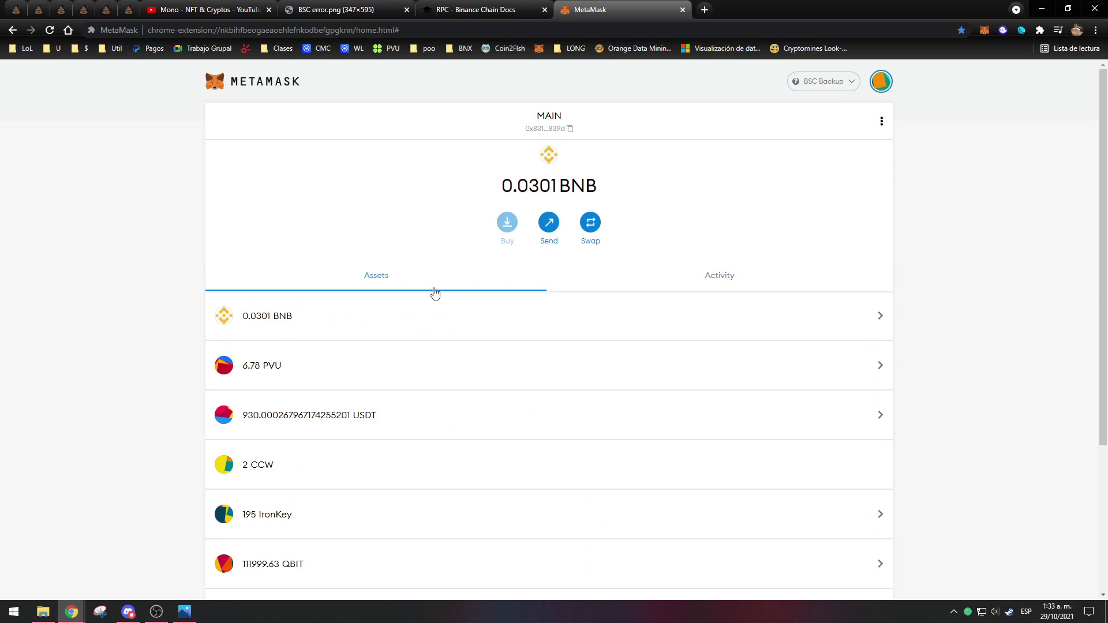
scroll(439, 296, "down", 2)
scroll(440, 295, "down", 1)
scroll(444, 295, "up", 3)
key("ctrl+1")
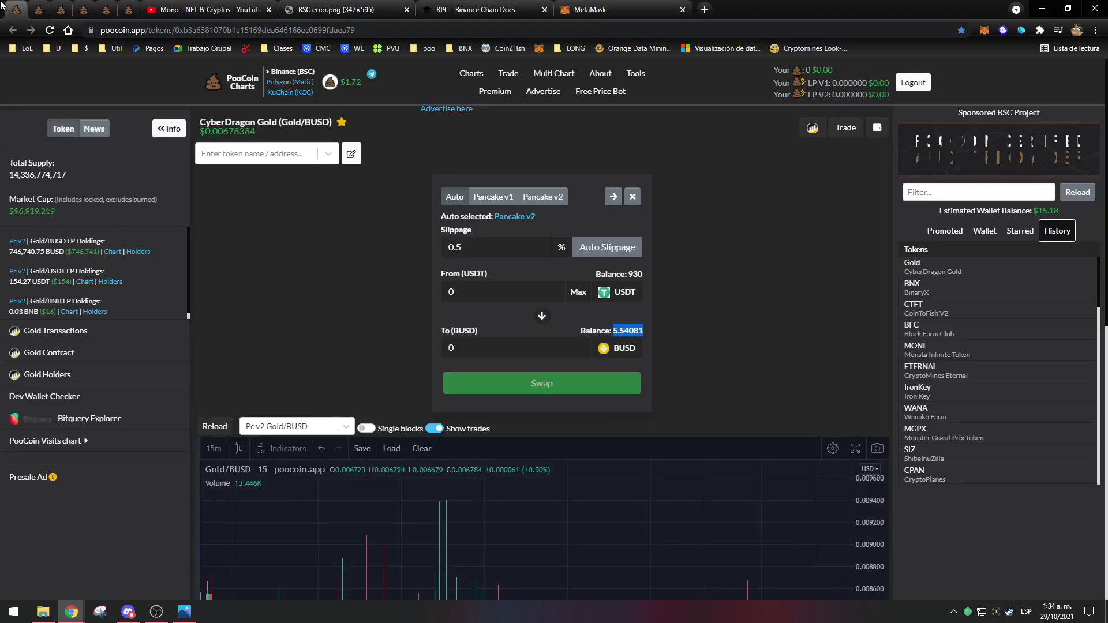
- Switch MetaMask to Binance Smart Chain Mainnet and reselect BUSD as the receiving token
left_click(681, 327)
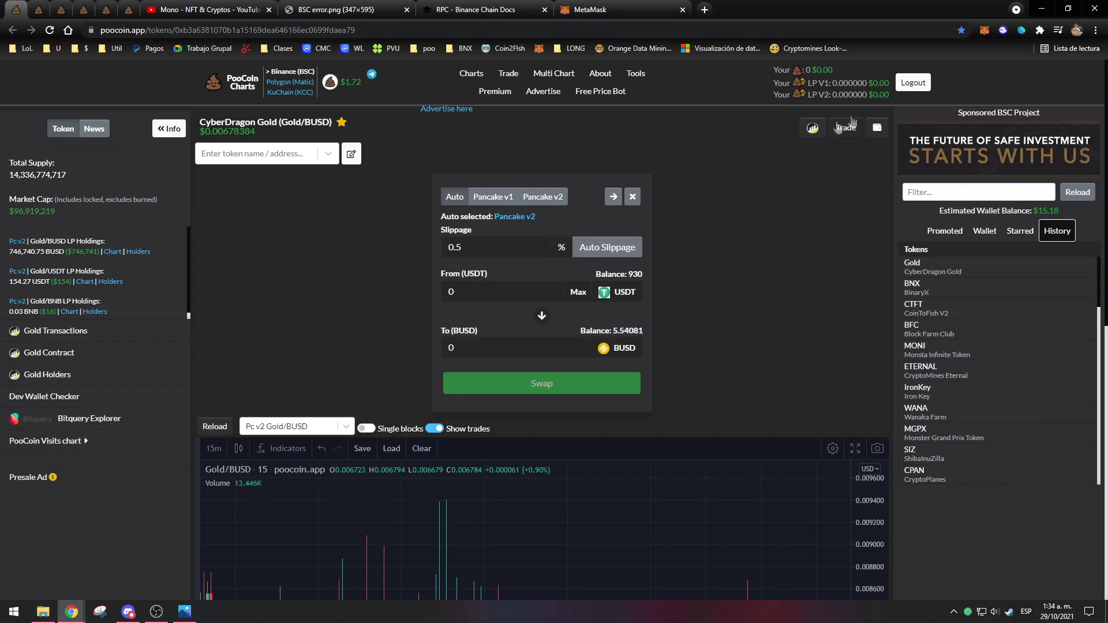
left_click(985, 30)
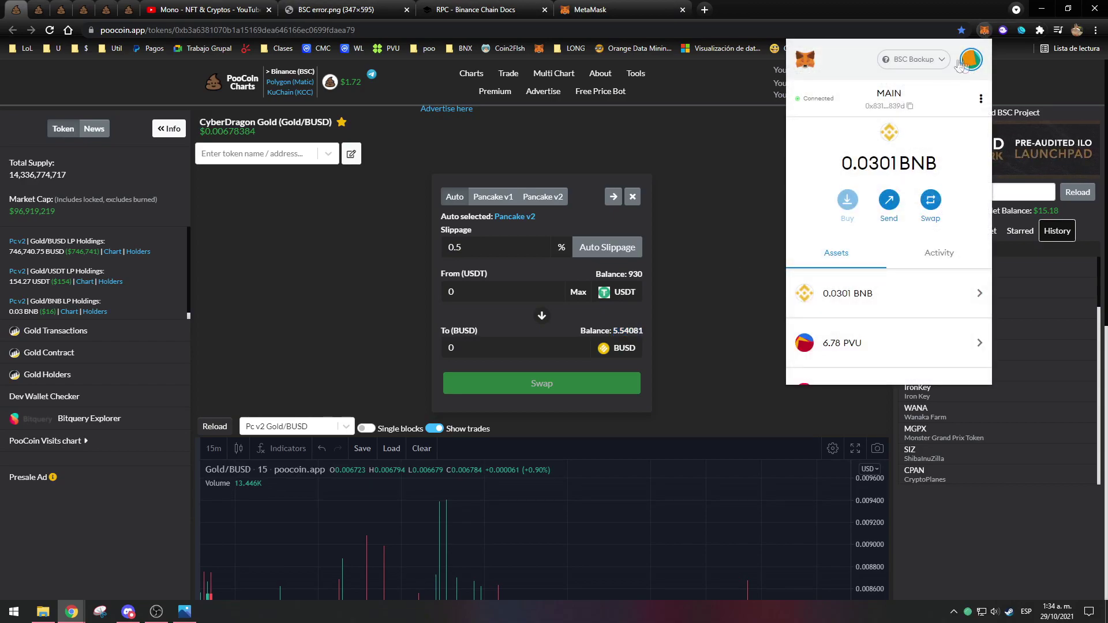
left_click(940, 59)
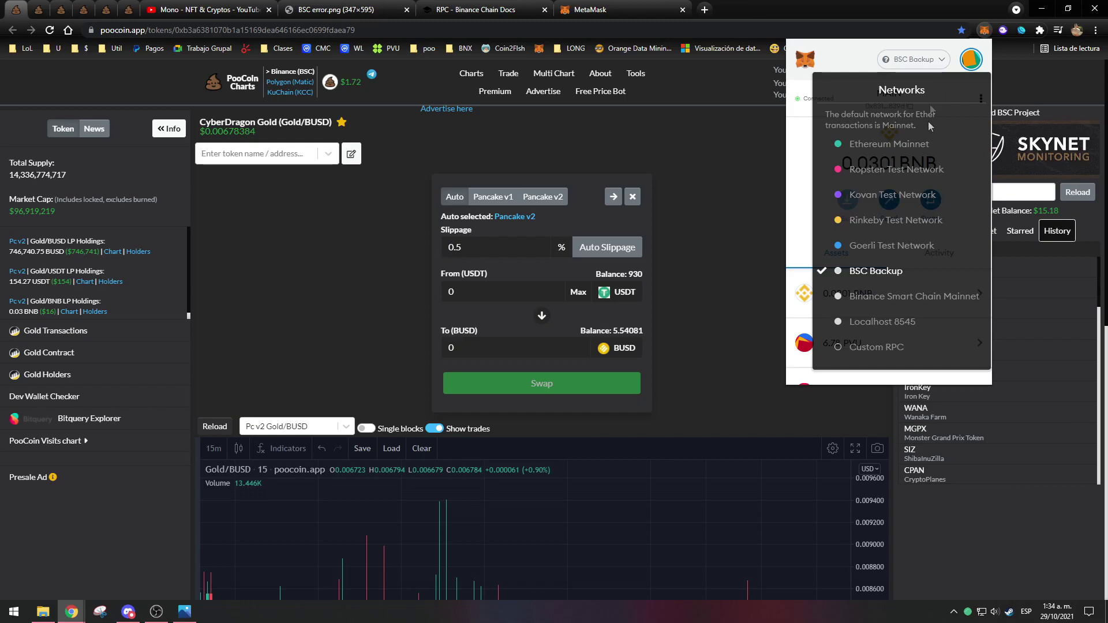
left_click(907, 297)
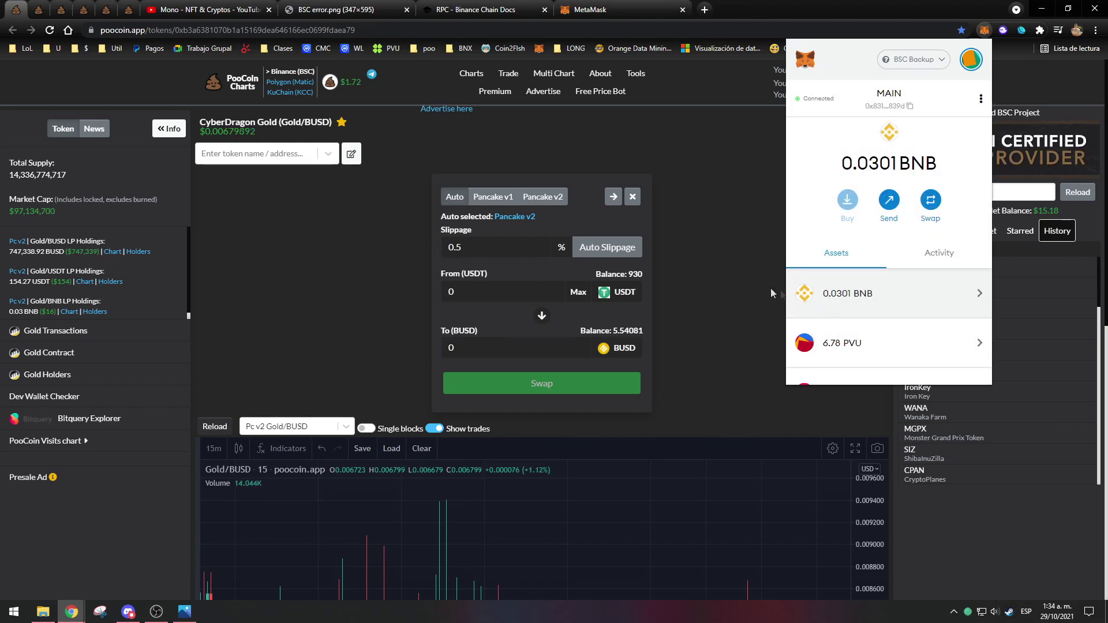
left_click(747, 271)
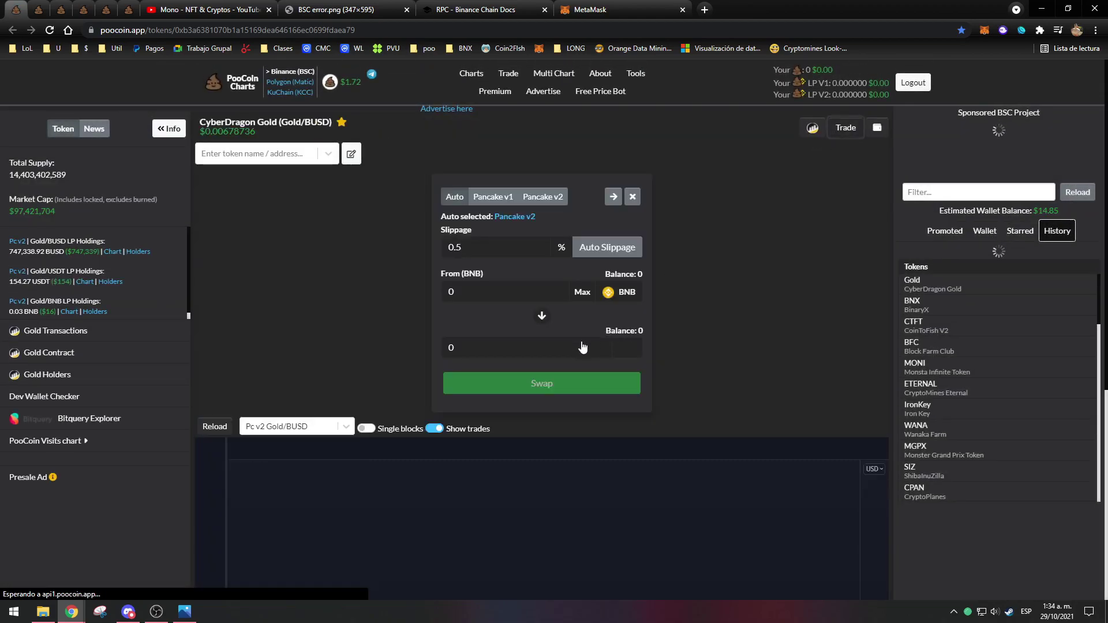
left_click(626, 348)
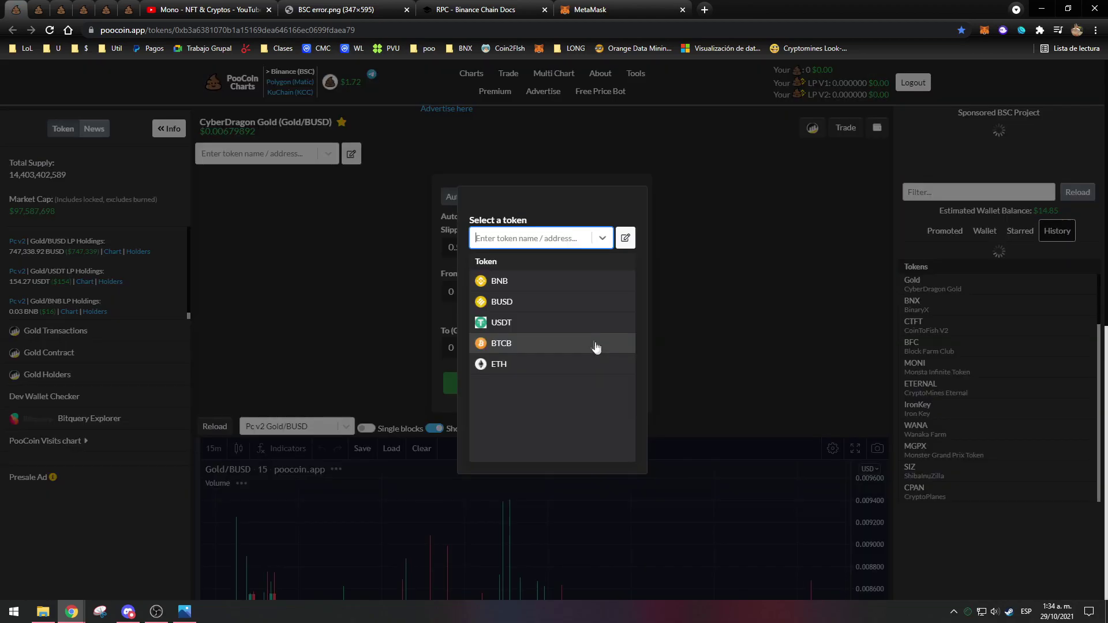
left_click(545, 300)
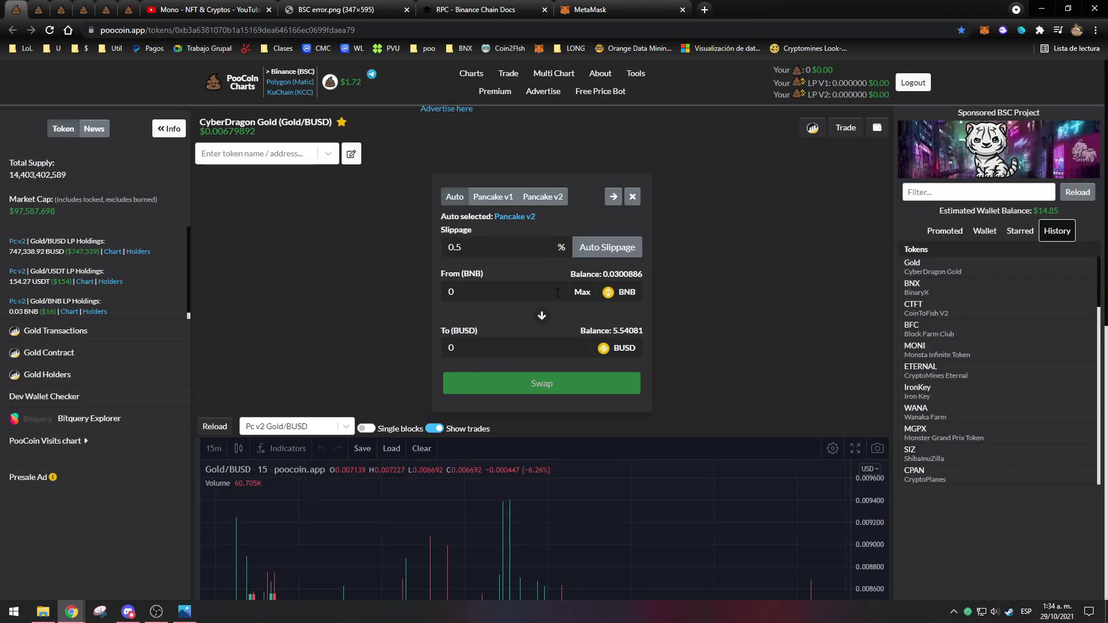
left_click(485, 8)
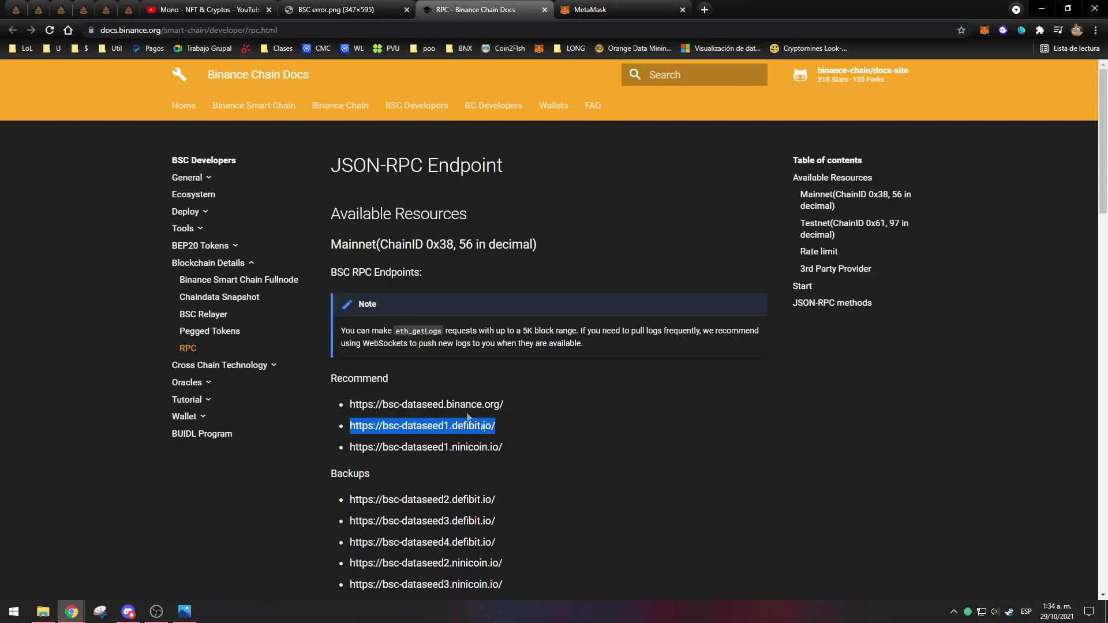
left_click(508, 440)
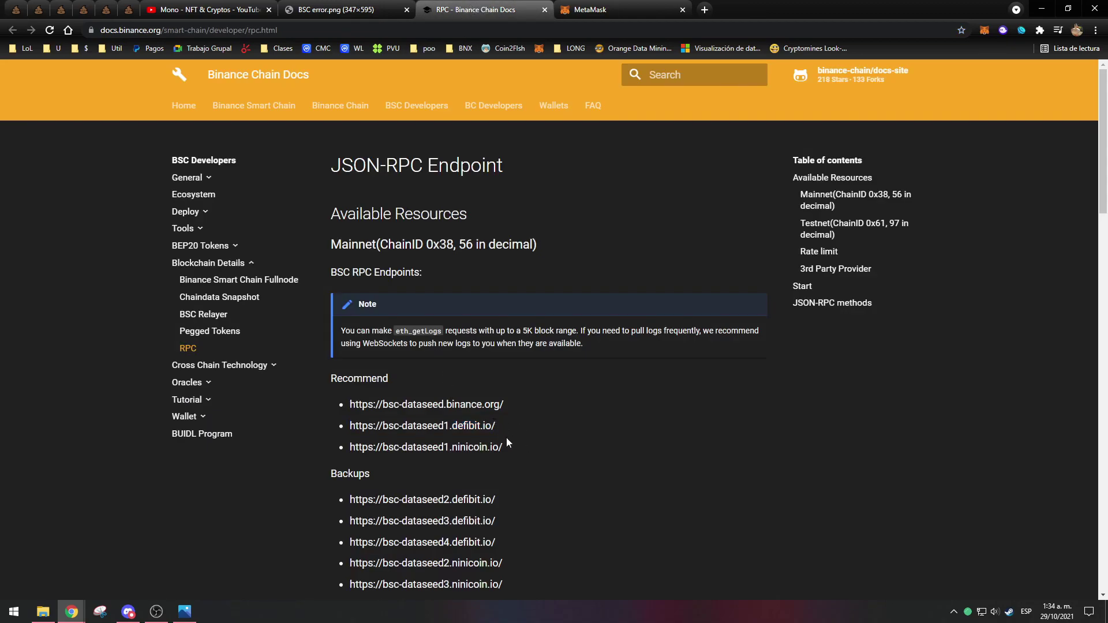
left_click_drag(495, 421, 364, 426)
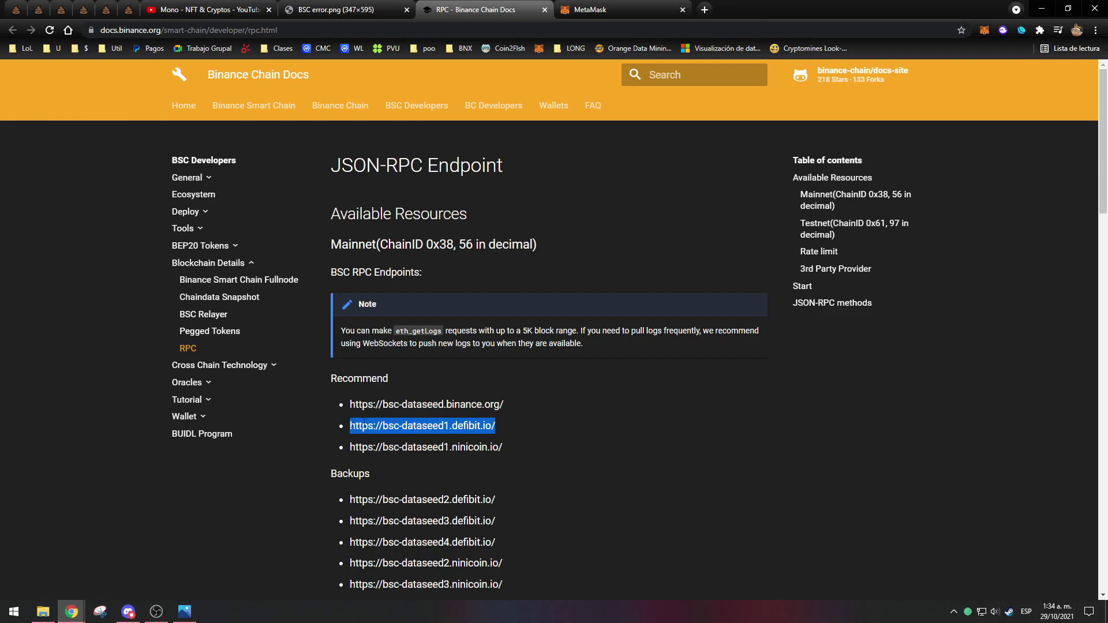
left_click(518, 451)
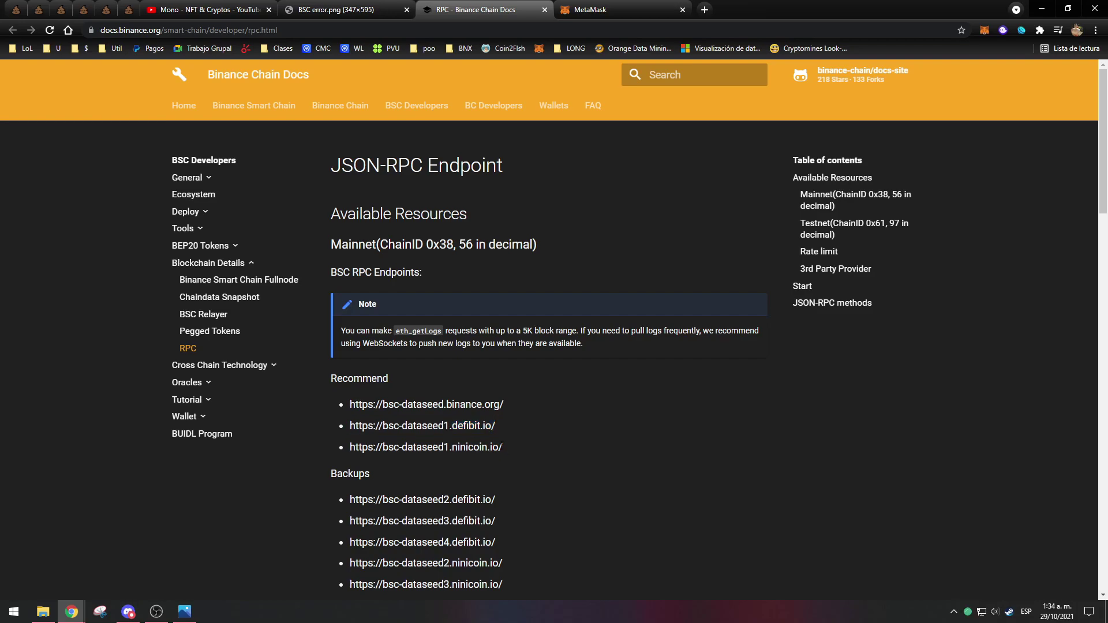
left_click_drag(502, 447, 346, 447)
scroll(346, 444, "down", 1)
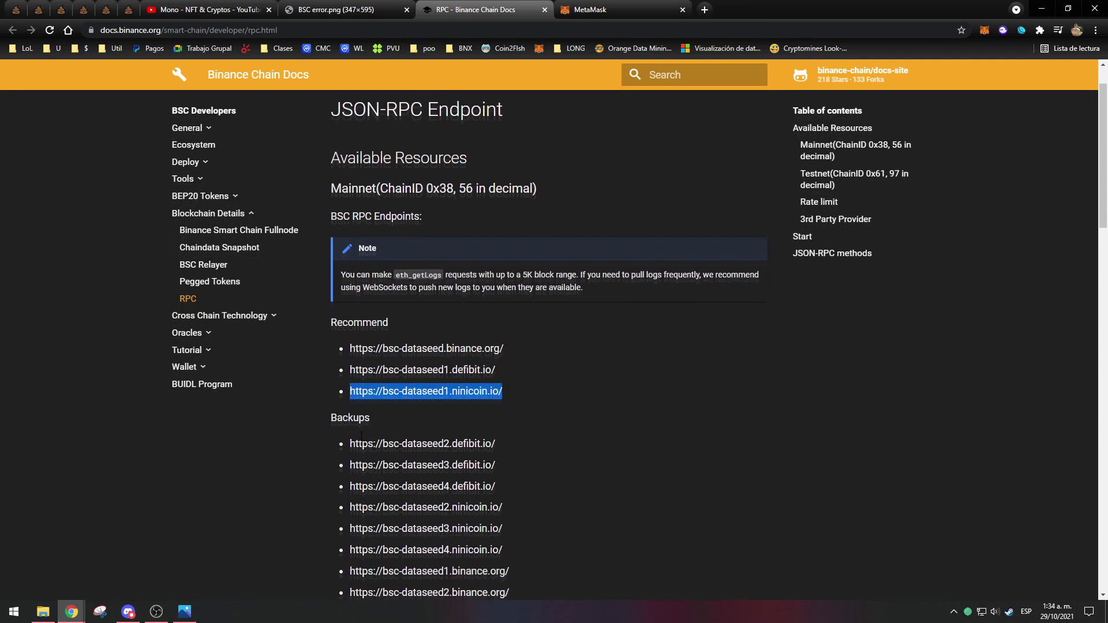
scroll(369, 430, "down", 1)
scroll(504, 388, "down", 1)
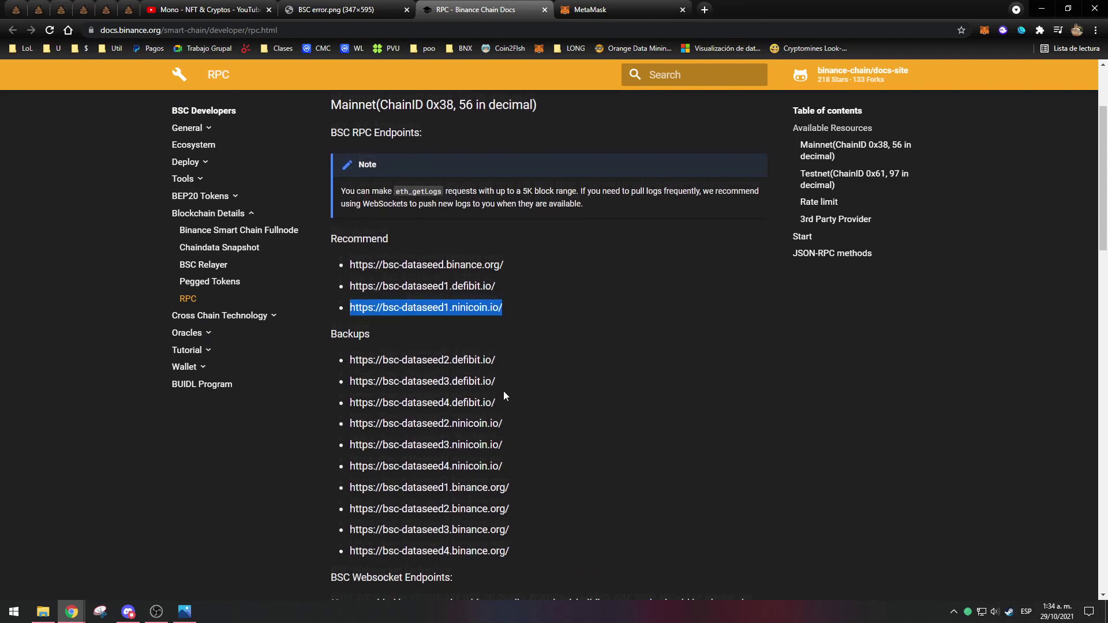
scroll(522, 369, "up", 1)
left_click(590, 10)
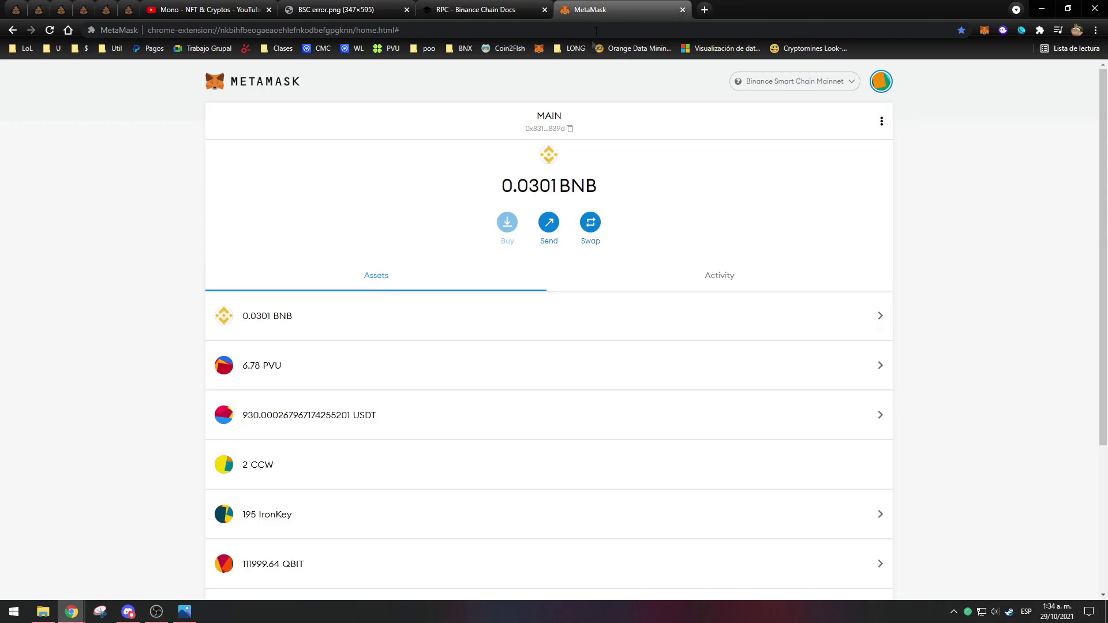
- Review BSC Backup's saved network details and its defibit RPC URL, then return to Binance's endpoint list
left_click(838, 81)
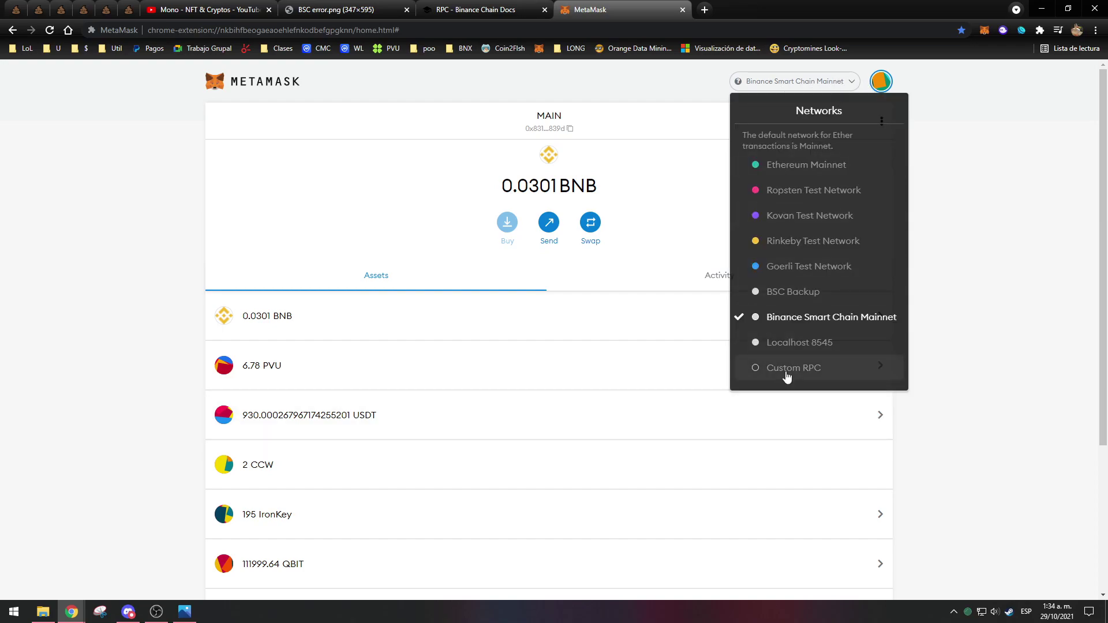
left_click(786, 375)
left_click(392, 415)
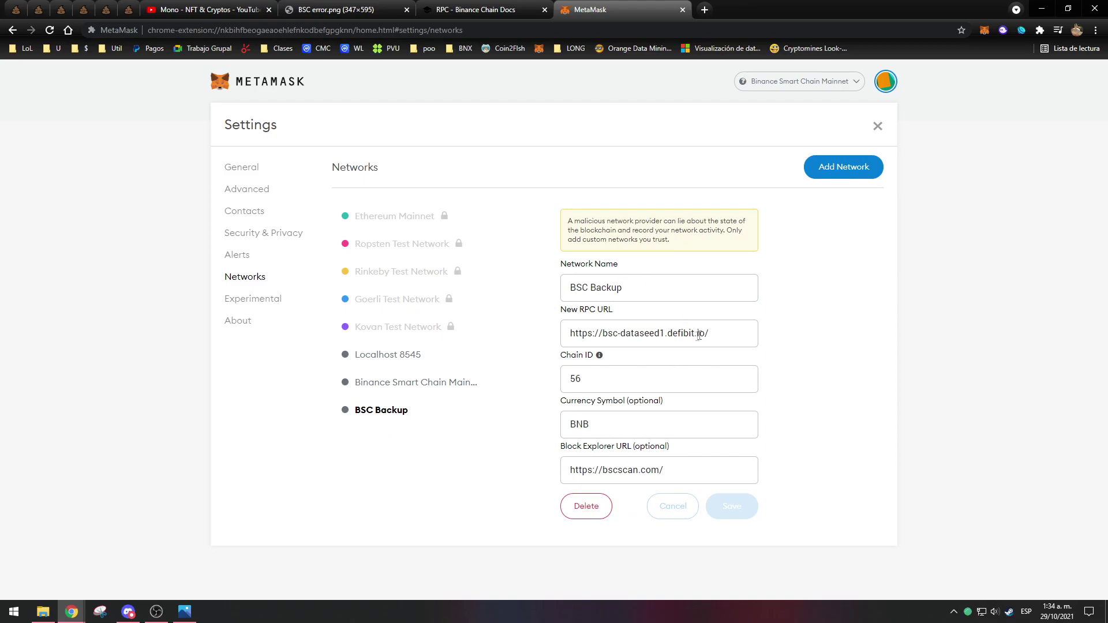
left_click_drag(728, 333, 563, 333)
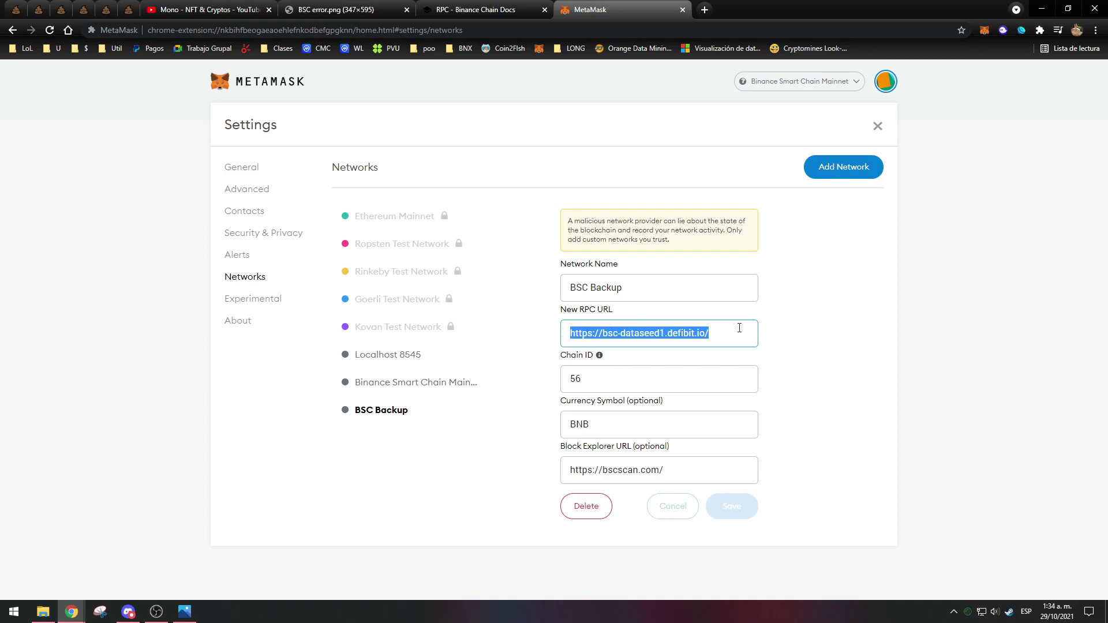
left_click(476, 9)
left_click(507, 384)
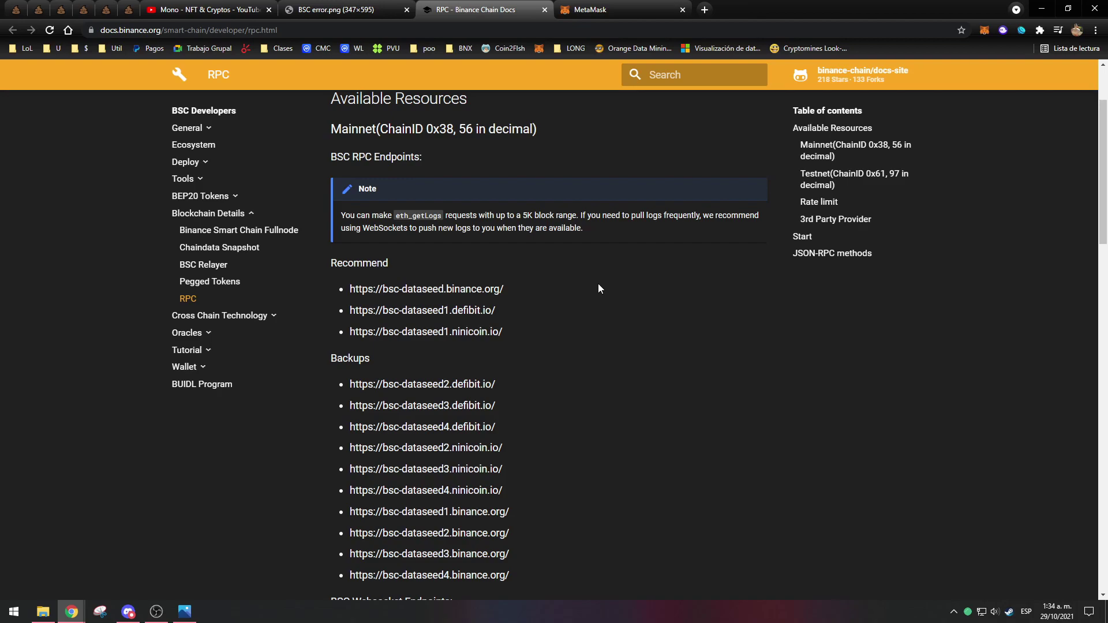
- Glance at MetaMask's network settings, leaving BSC Backup on the defibit RPC, then go to the YouTube channel
left_click(607, 10)
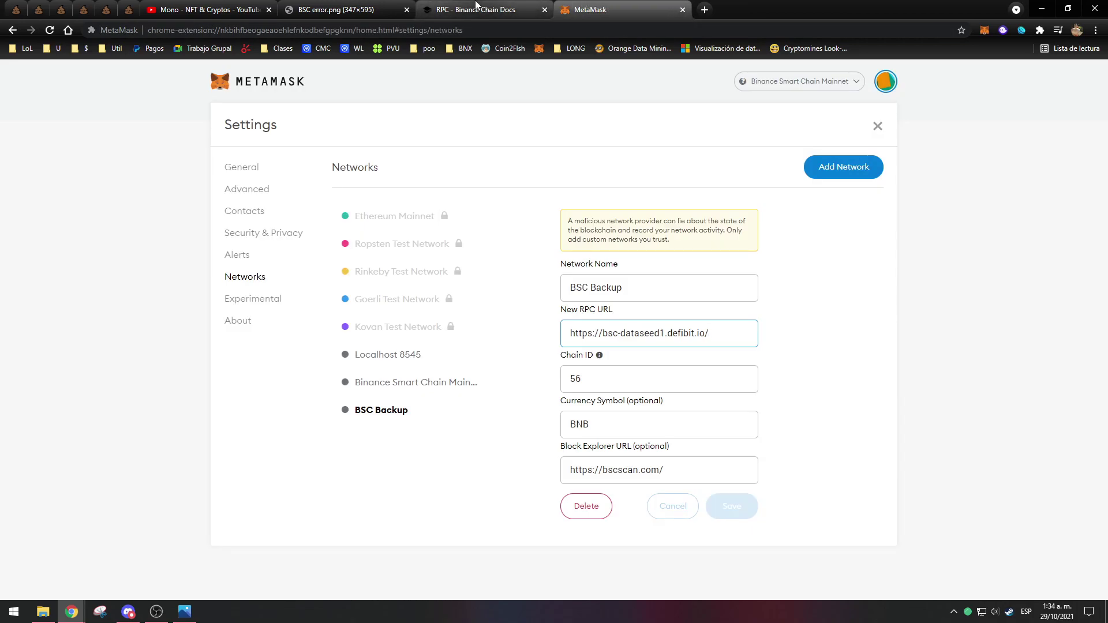
mouse_move(485, 10)
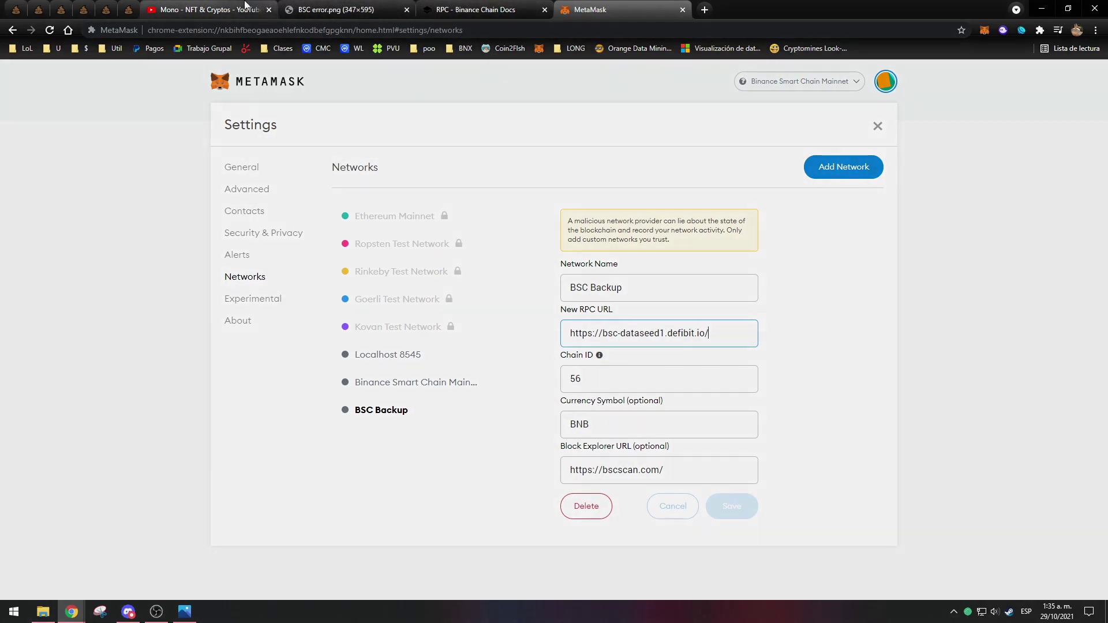
left_click(208, 10)
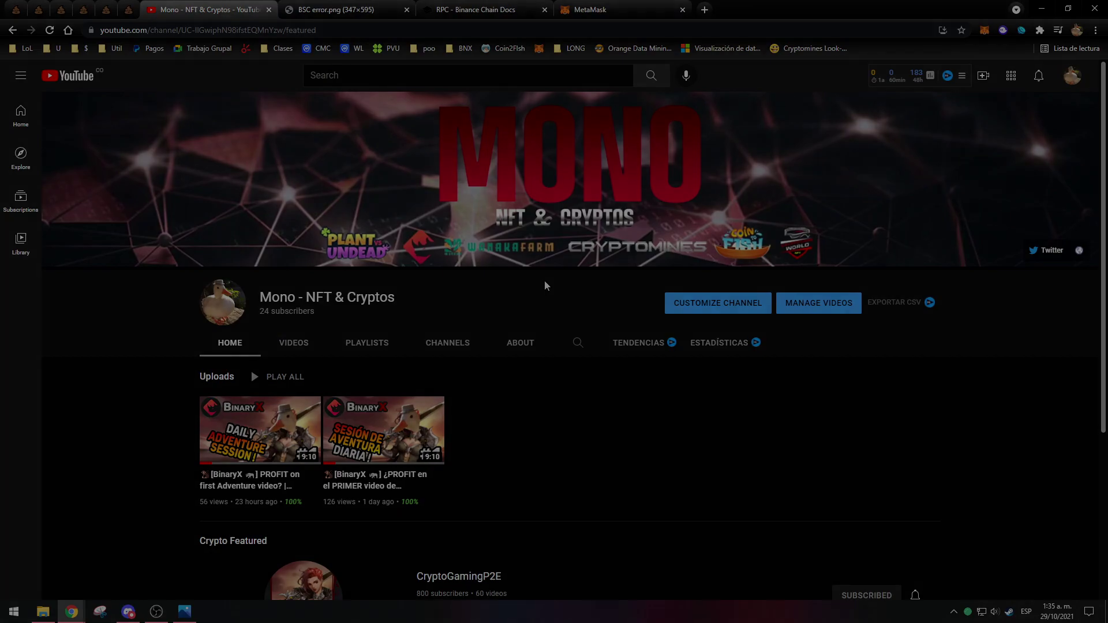